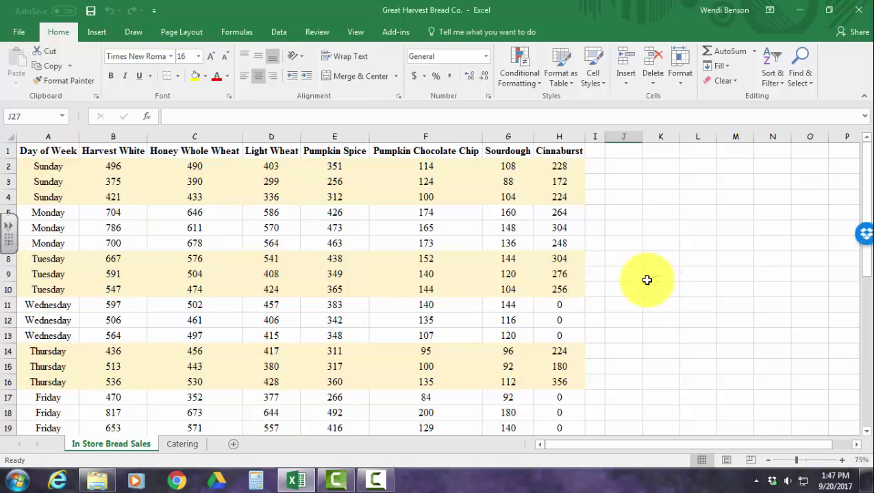
Enter the label 'Mean =' in cell A24 below the bread sales data
{"action": "scroll", "coordinate": [647, 280], "scroll_direction": "down", "scroll_amount": 2}
{"action": "scroll", "coordinate": [642, 280], "scroll_direction": "up", "scroll_amount": 1}
{"action": "scroll", "coordinate": [643, 282], "scroll_direction": "down", "scroll_amount": 1}
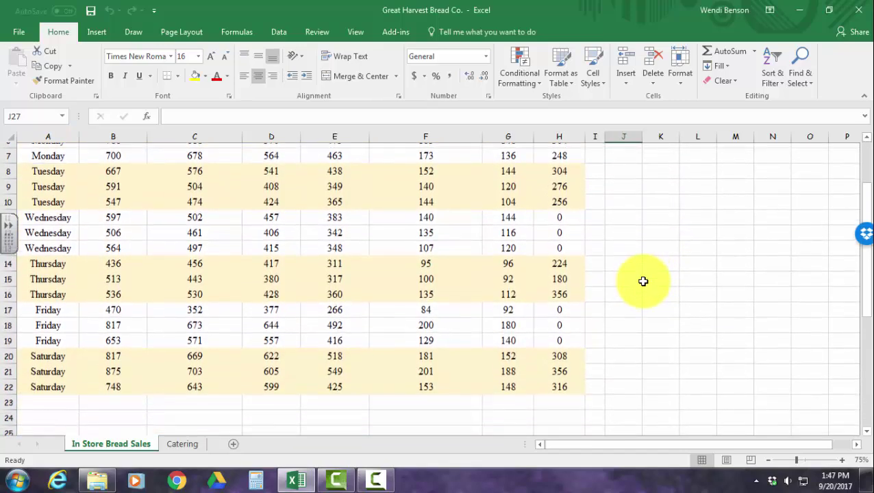
{"action": "scroll", "coordinate": [643, 282], "scroll_direction": "down", "scroll_amount": 1}
{"action": "left_click", "coordinate": [43, 367]}
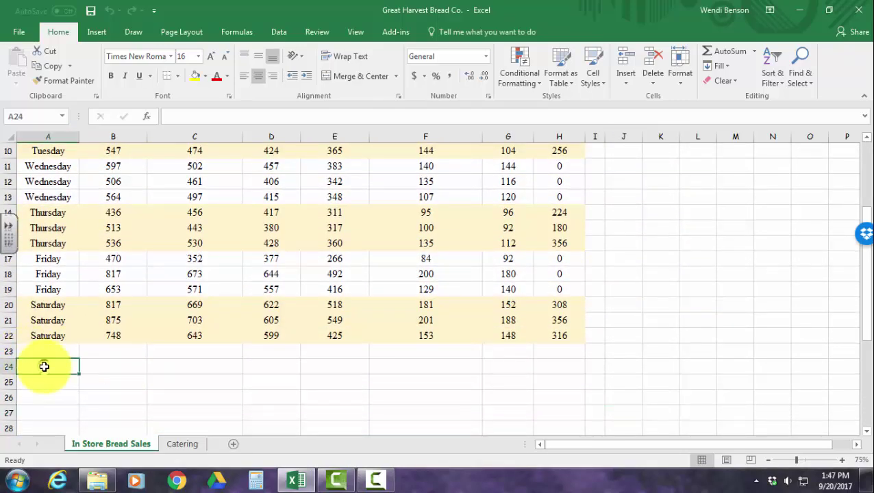
{"action": "type", "text": "Mean ="}
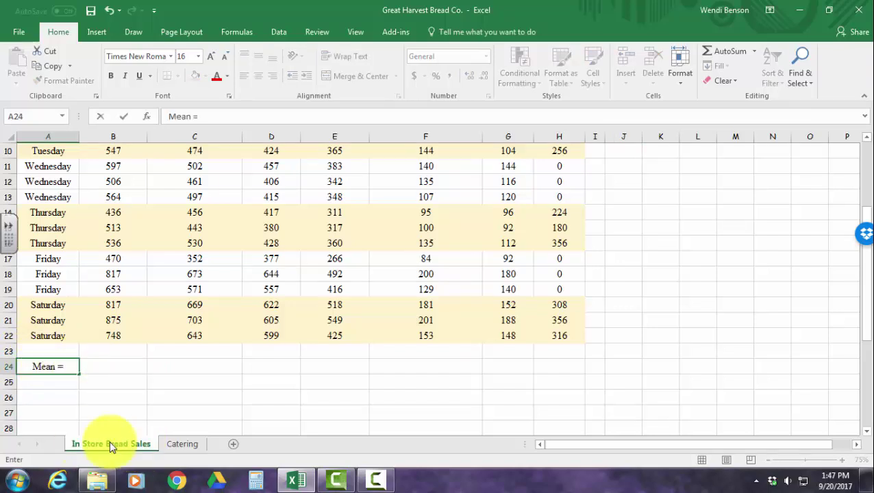
{"action": "scroll", "coordinate": [206, 356], "scroll_direction": "up", "scroll_amount": 3}
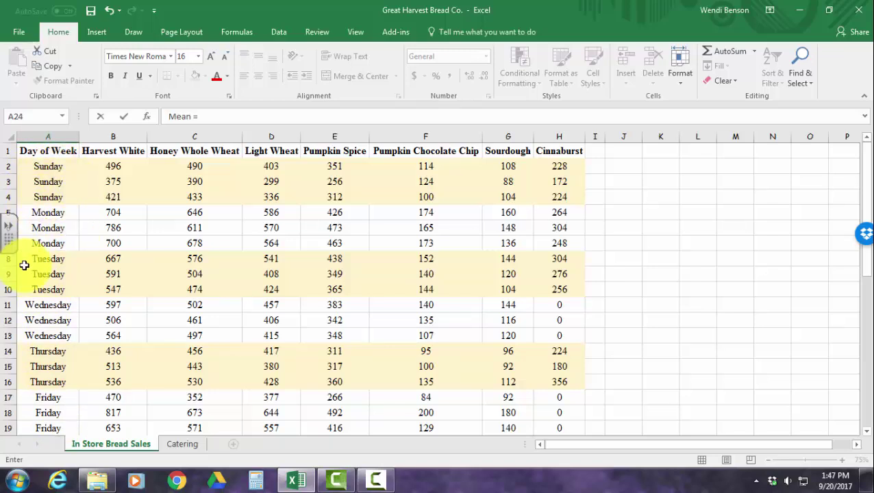
{"action": "scroll", "coordinate": [74, 326], "scroll_direction": "down", "scroll_amount": 2}
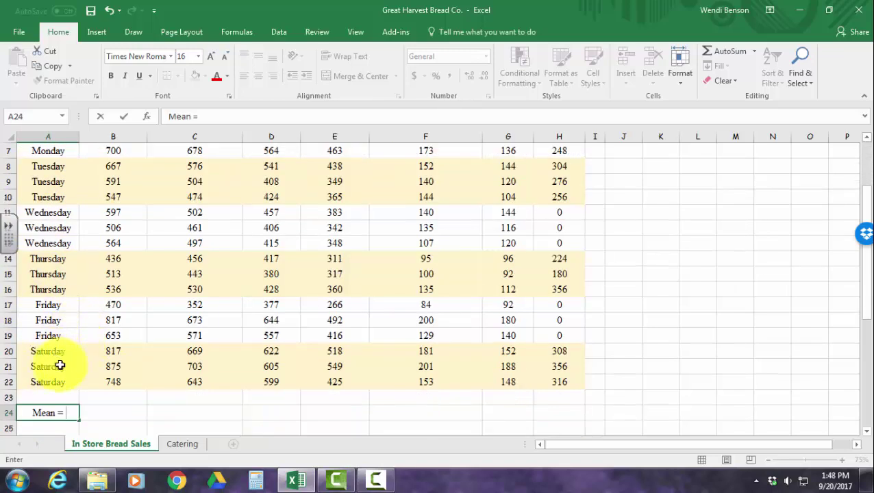
{"action": "scroll", "coordinate": [59, 361], "scroll_direction": "up", "scroll_amount": 2}
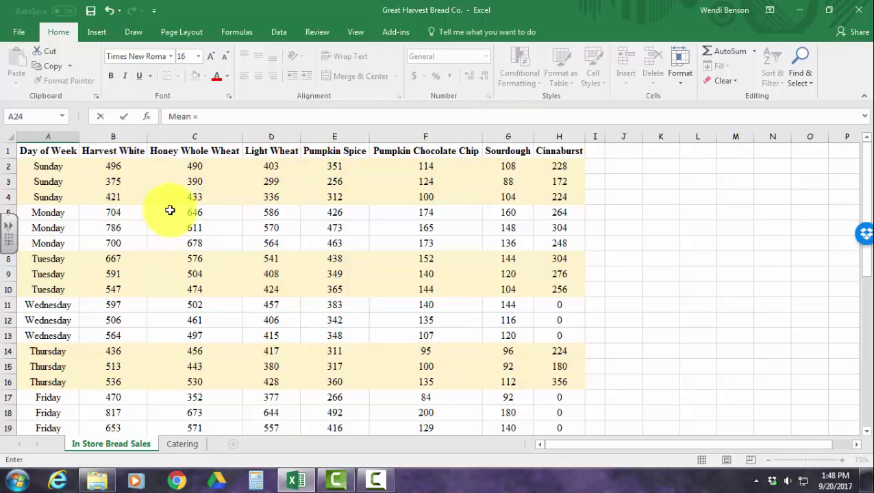
{"action": "left_click", "coordinate": [193, 197]}
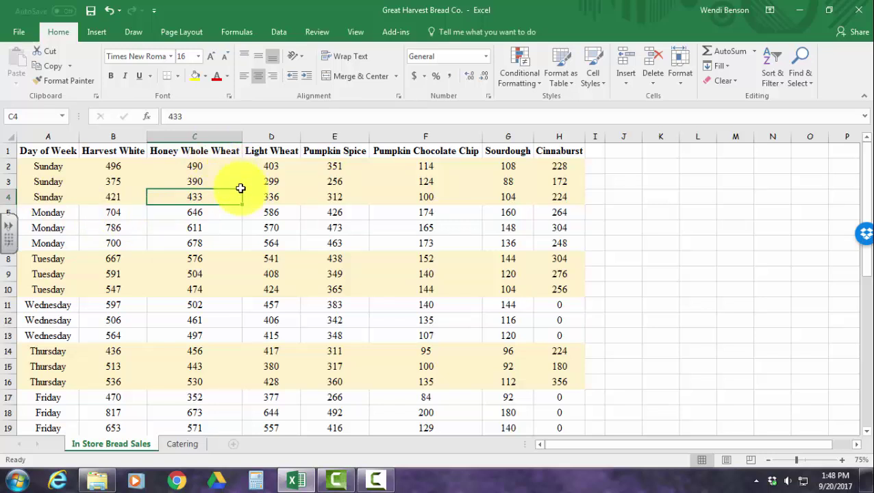
Select cell B24 beside the 'Mean =' label
{"action": "scroll", "coordinate": [224, 215], "scroll_direction": "down", "scroll_amount": 3}
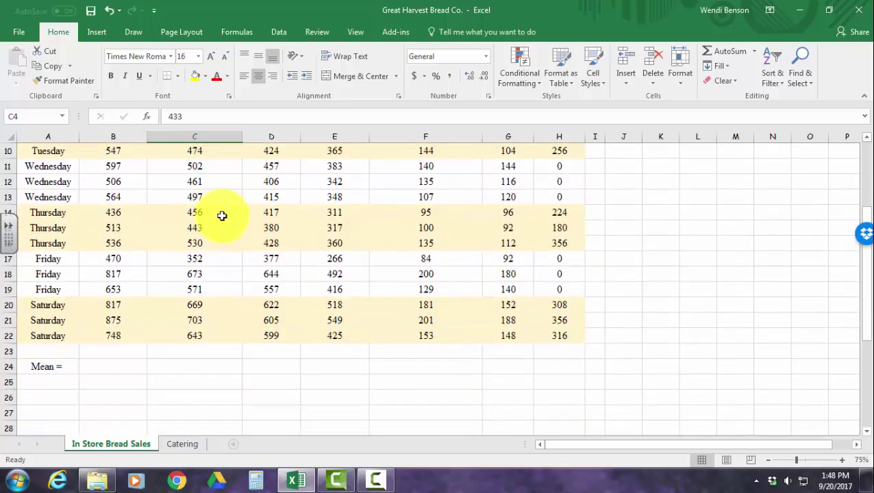
{"action": "left_click", "coordinate": [92, 365]}
{"action": "scroll", "coordinate": [91, 366], "scroll_direction": "up", "scroll_amount": 2}
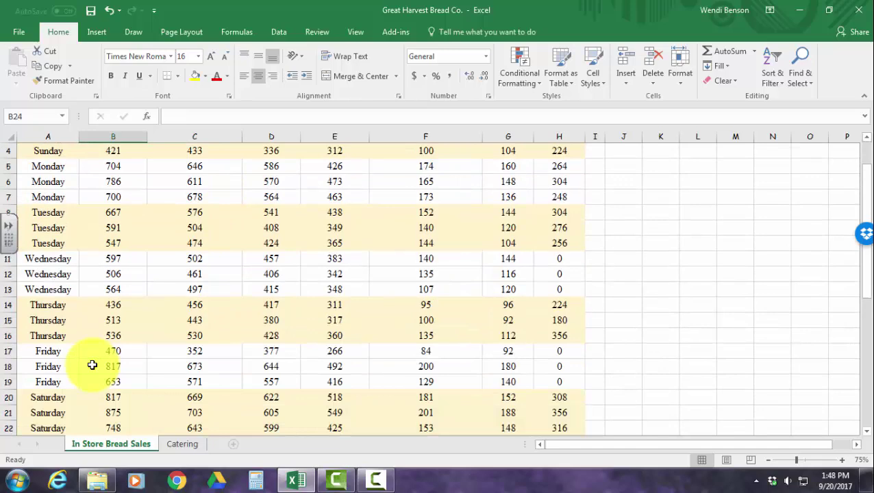
{"action": "scroll", "coordinate": [92, 366], "scroll_direction": "down", "scroll_amount": 1}
{"action": "scroll", "coordinate": [92, 365], "scroll_direction": "up", "scroll_amount": 1}
{"action": "scroll", "coordinate": [92, 365], "scroll_direction": "up", "scroll_amount": 1}
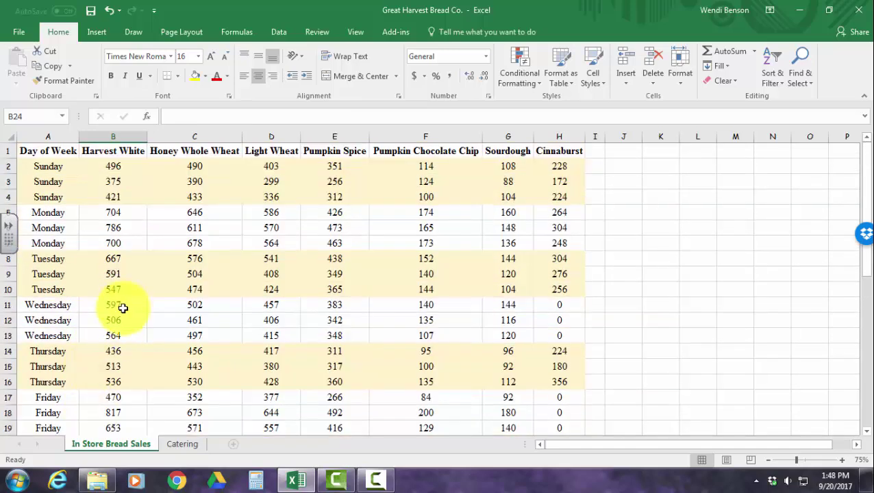
{"action": "scroll", "coordinate": [102, 343], "scroll_direction": "down", "scroll_amount": 3}
Total the Harvest White sales in A26 with =SUM(B2:B22), giving 12819
{"action": "left_click", "coordinate": [41, 396]}
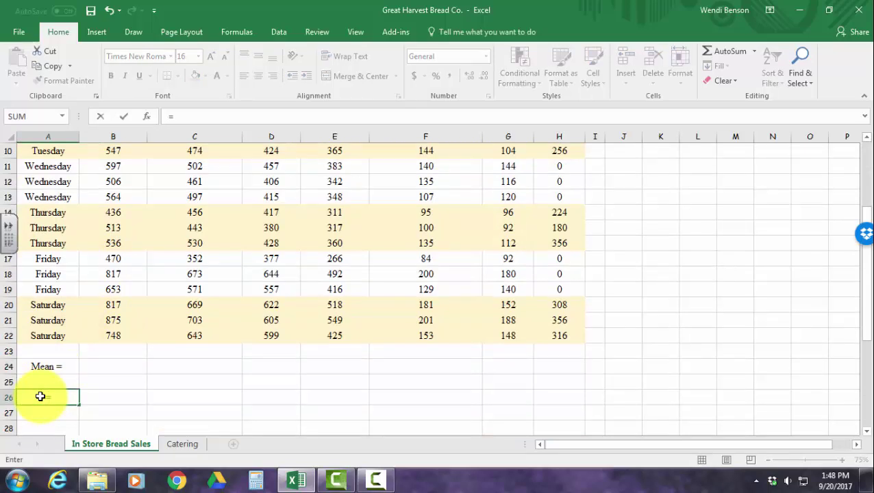
{"action": "type", "text": "=sum"}
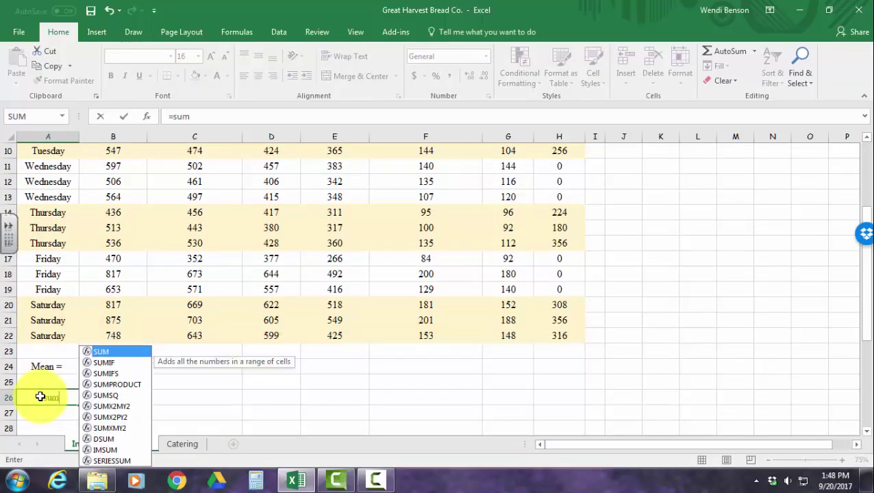
{"action": "double_click", "coordinate": [96, 347]}
{"action": "left_click_drag", "start_coordinate": [106, 335], "coordinate": [118, 170]}
{"action": "key", "text": "Return"}
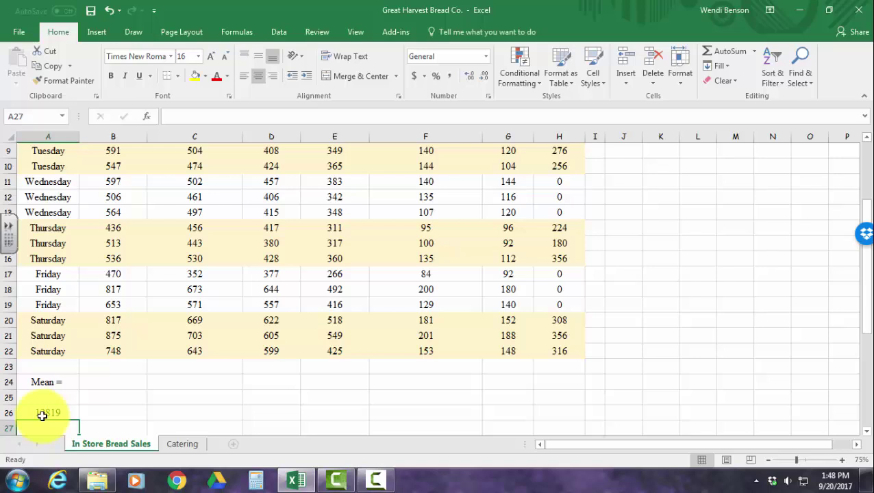
Enter =A26/21 in A27 to get the mean of 610.4285714
{"action": "scroll", "coordinate": [106, 371], "scroll_direction": "up", "scroll_amount": 3}
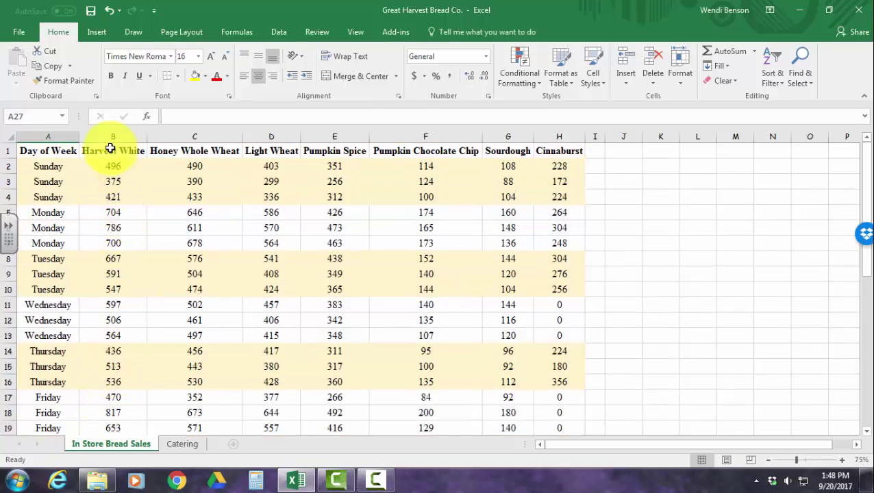
{"action": "scroll", "coordinate": [117, 237], "scroll_direction": "down", "scroll_amount": 5}
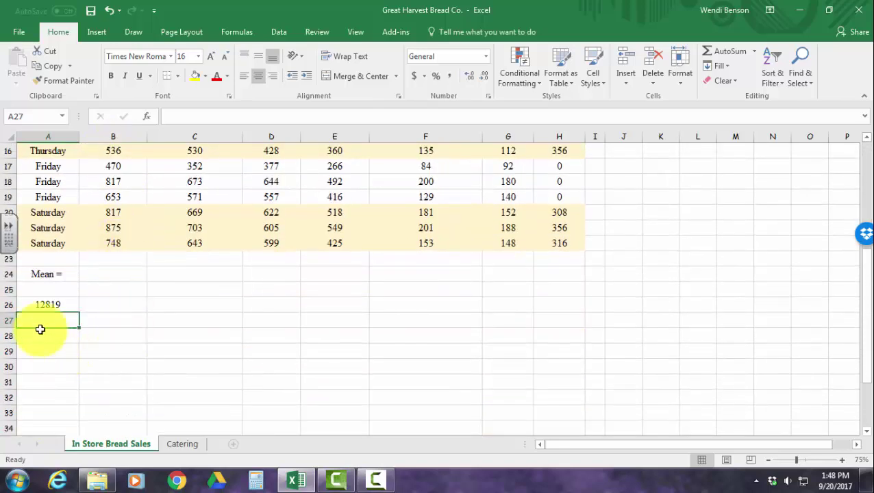
{"action": "scroll", "coordinate": [40, 317], "scroll_direction": "up", "scroll_amount": 5}
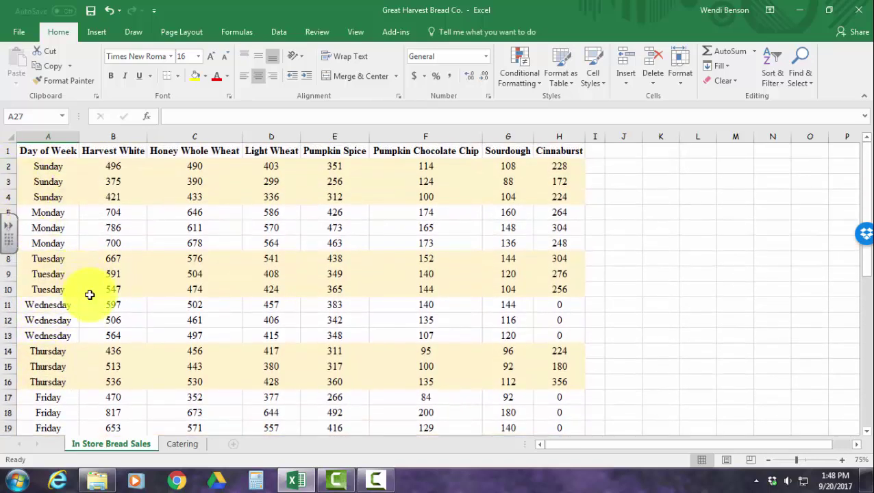
{"action": "scroll", "coordinate": [90, 297], "scroll_direction": "down", "scroll_amount": 2}
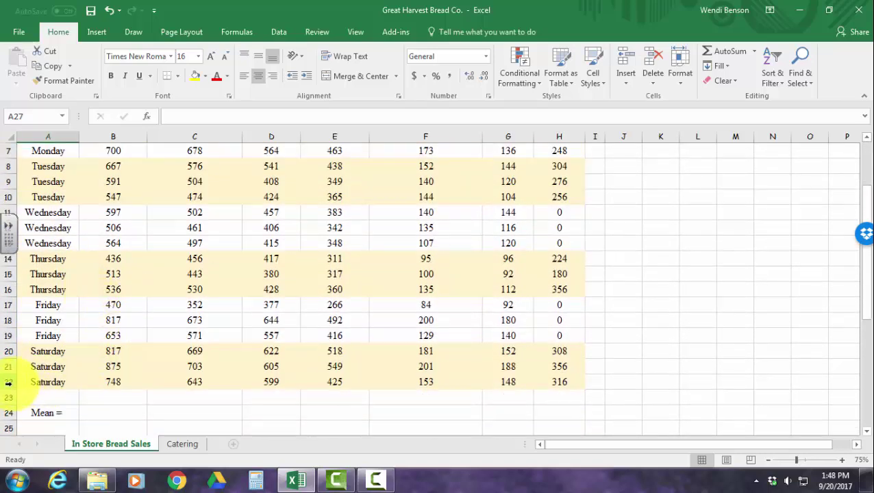
{"action": "scroll", "coordinate": [9, 380], "scroll_direction": "up", "scroll_amount": 2}
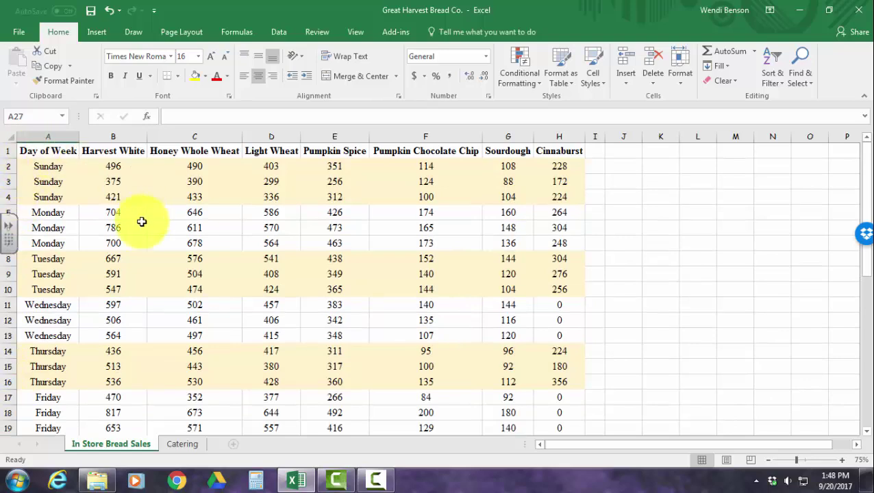
{"action": "scroll", "coordinate": [115, 294], "scroll_direction": "down", "scroll_amount": 2}
{"action": "scroll", "coordinate": [115, 294], "scroll_direction": "down", "scroll_amount": 2}
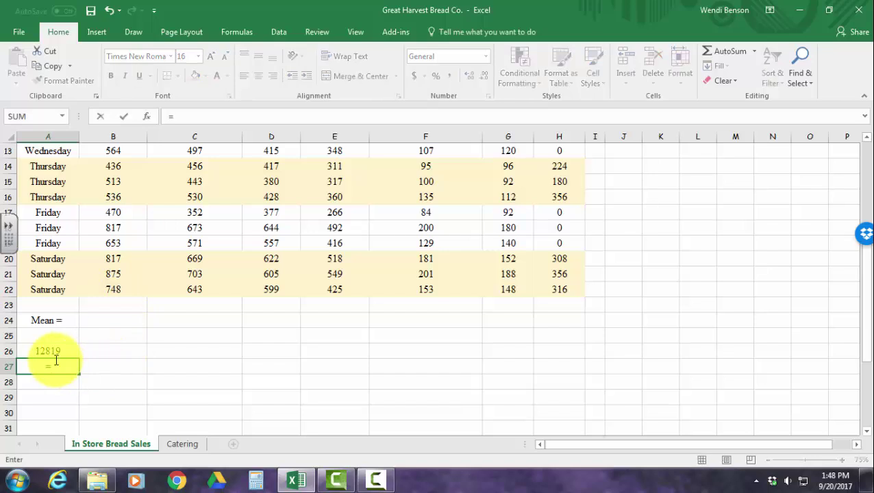
{"action": "type", "text": "="}
{"action": "left_click", "coordinate": [55, 351]}
{"action": "type", "text": "/21"}
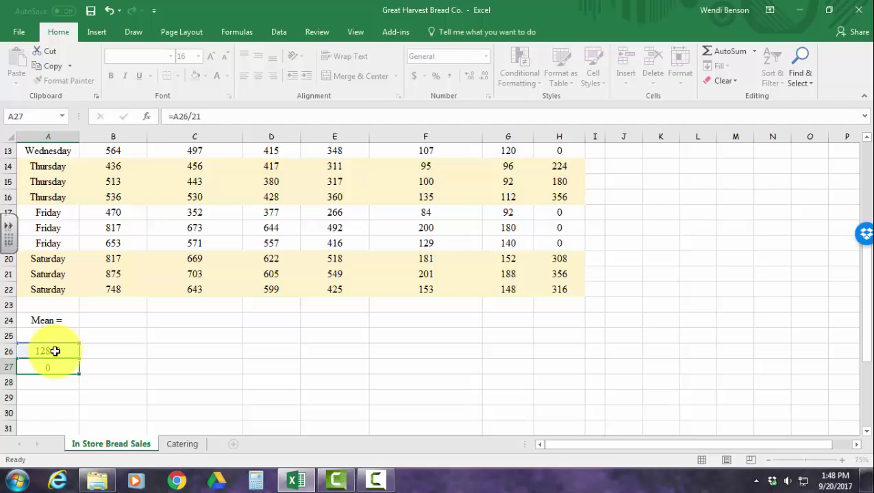
{"action": "key", "text": "Return"}
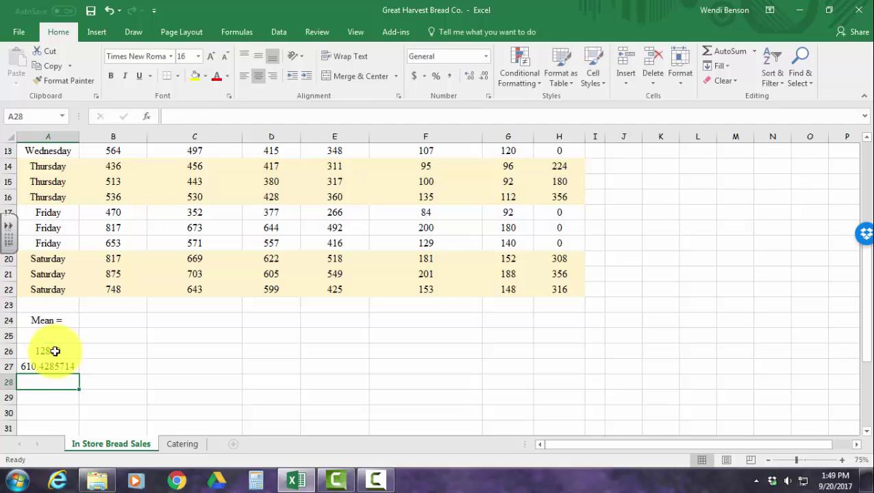
Enter =AVERAGE(B2:B22) in B24 for the Harvest White mean
{"action": "left_click", "coordinate": [98, 320]}
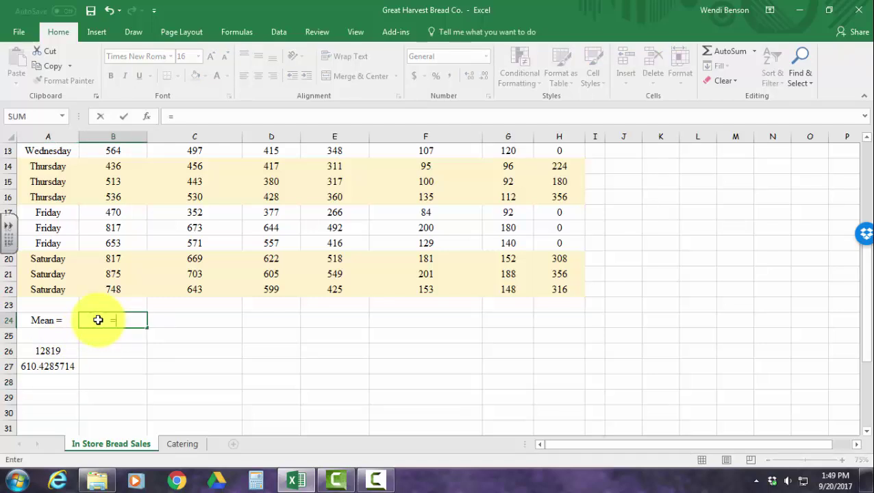
{"action": "type", "text": "=av"}
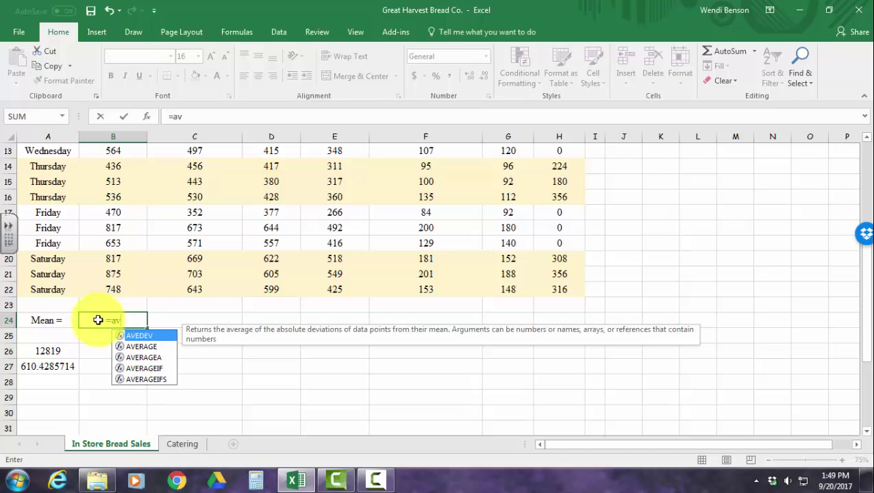
{"action": "double_click", "coordinate": [148, 348]}
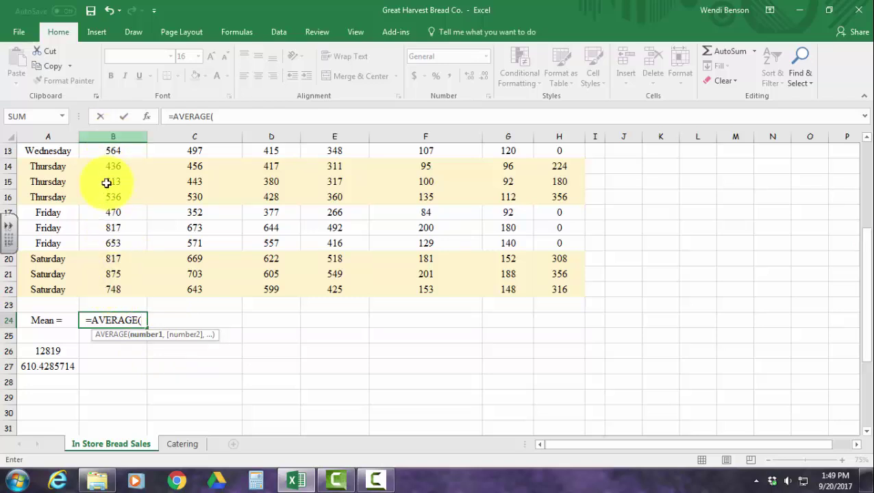
{"action": "left_click", "coordinate": [104, 288]}
{"action": "scroll", "coordinate": [110, 289], "scroll_direction": "up", "scroll_amount": 4}
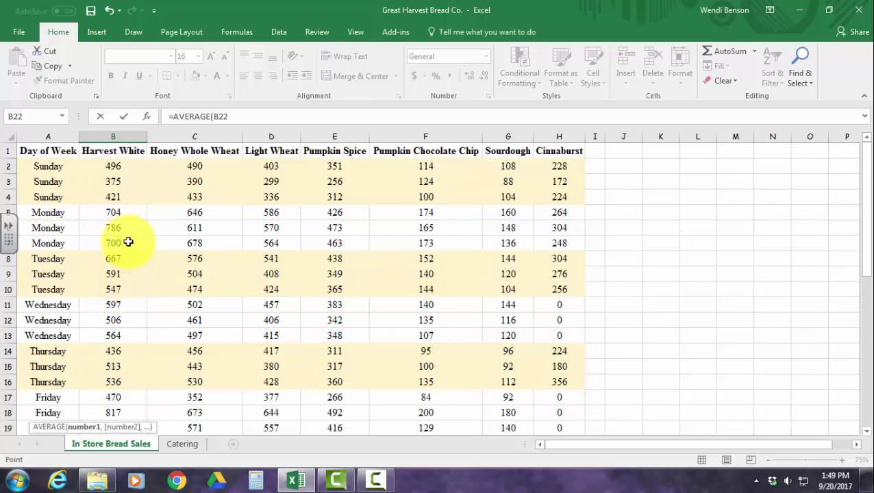
{"action": "left_click", "coordinate": [120, 168], "text": "shift"}
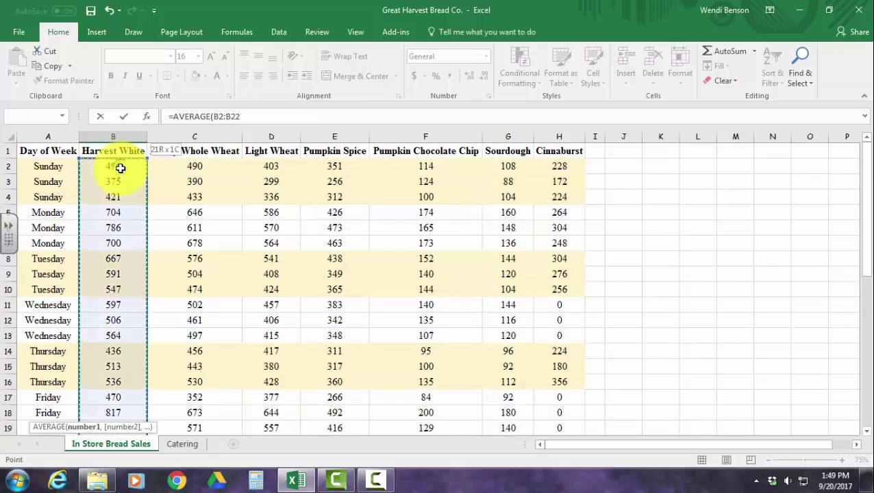
{"action": "scroll", "coordinate": [122, 180], "scroll_direction": "down", "scroll_amount": 2}
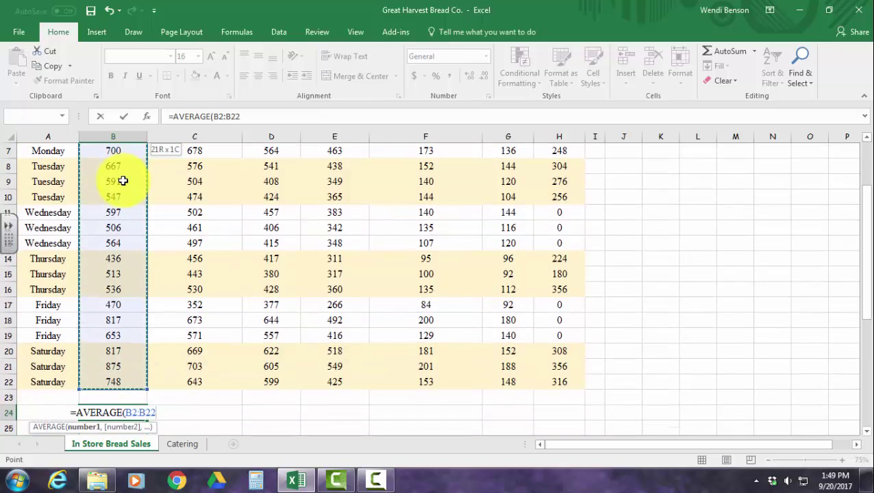
{"action": "key", "text": "Return"}
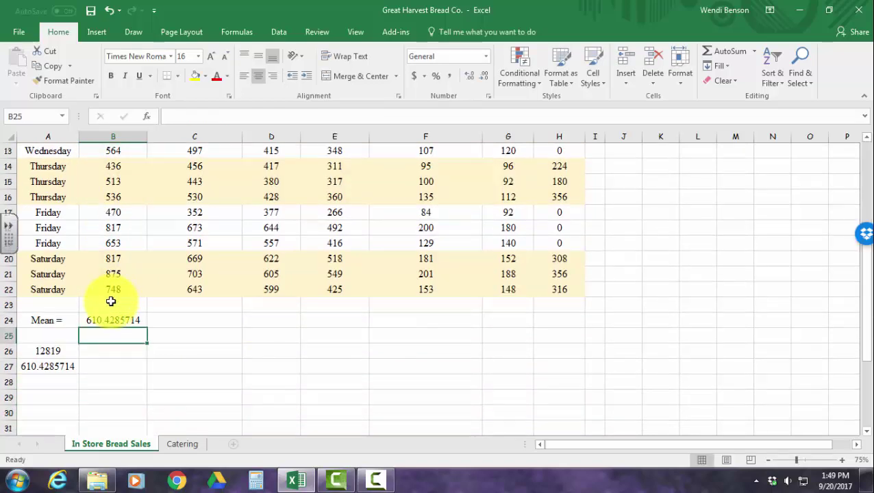
Fill the AVERAGE formula right across B24:H24 for every bread column
{"action": "left_click", "coordinate": [40, 367]}
{"action": "left_click", "coordinate": [89, 319]}
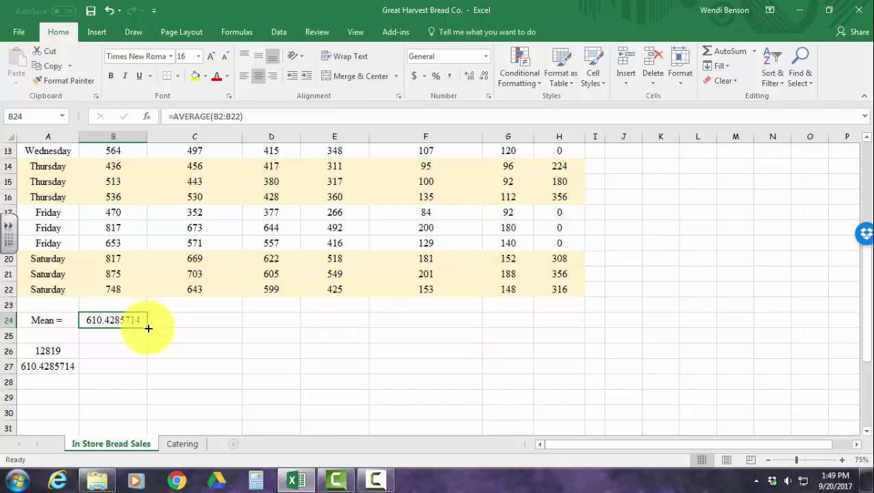
{"action": "left_click_drag", "start_coordinate": [148, 328], "coordinate": [565, 332]}
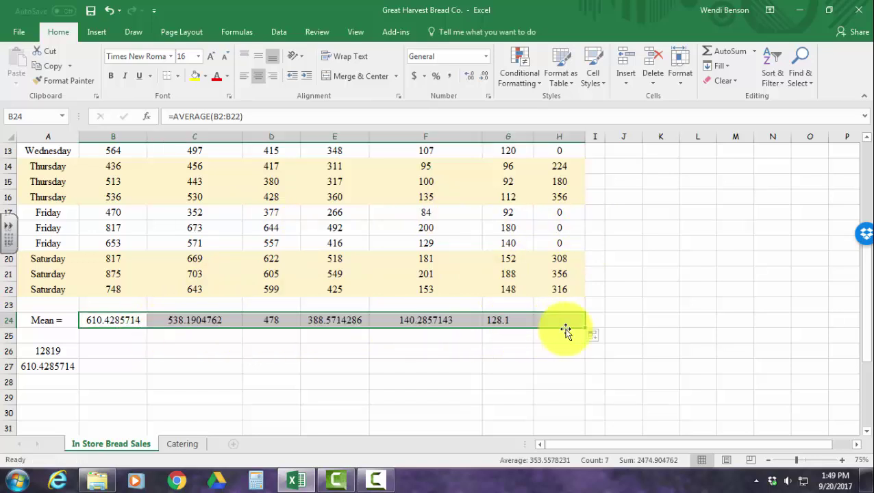
{"action": "left_click", "coordinate": [109, 10]}
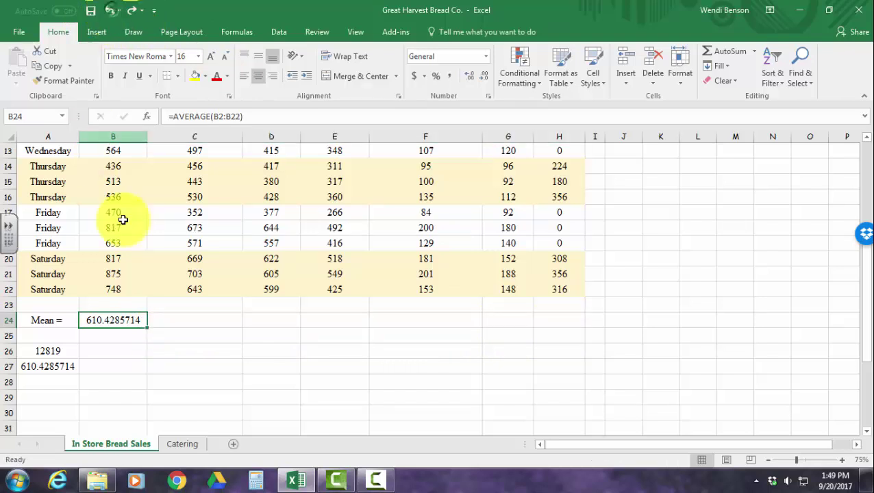
{"action": "left_click", "coordinate": [156, 348]}
{"action": "left_click_drag", "start_coordinate": [128, 321], "coordinate": [561, 319]}
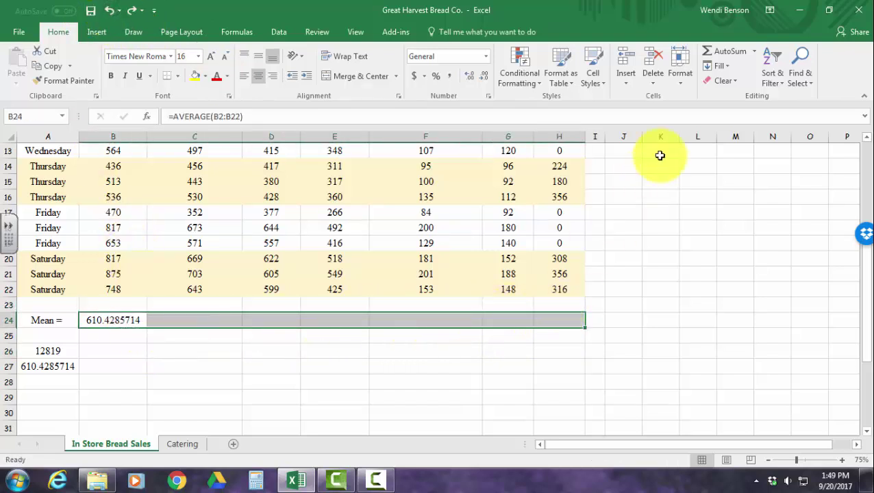
{"action": "left_click", "coordinate": [720, 65]}
{"action": "left_click", "coordinate": [731, 97]}
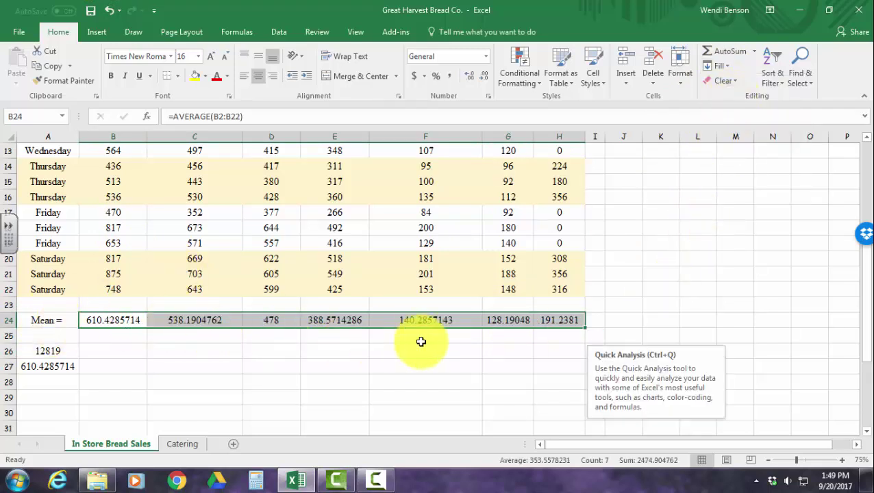
Format the Mean row B24:H24 as Number with 0 decimal places, showing 610 through 191
{"action": "right_click", "coordinate": [197, 322]}
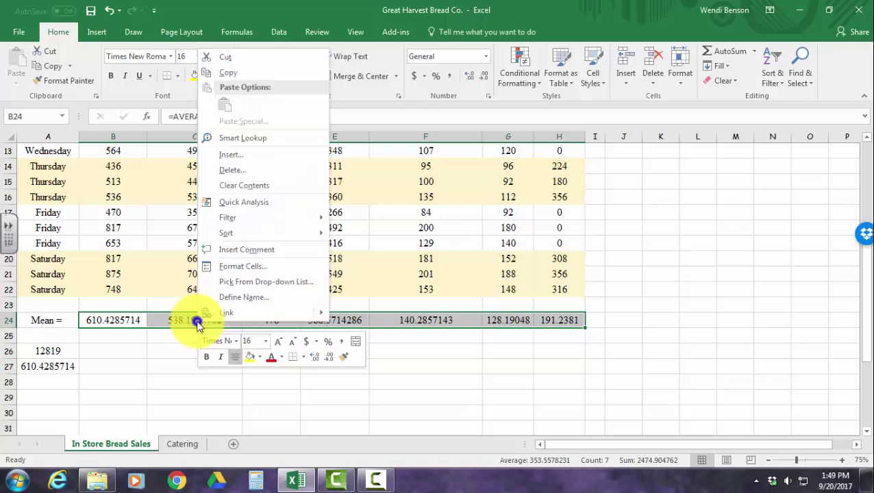
{"action": "left_click", "coordinate": [165, 355]}
{"action": "right_click", "coordinate": [347, 321]}
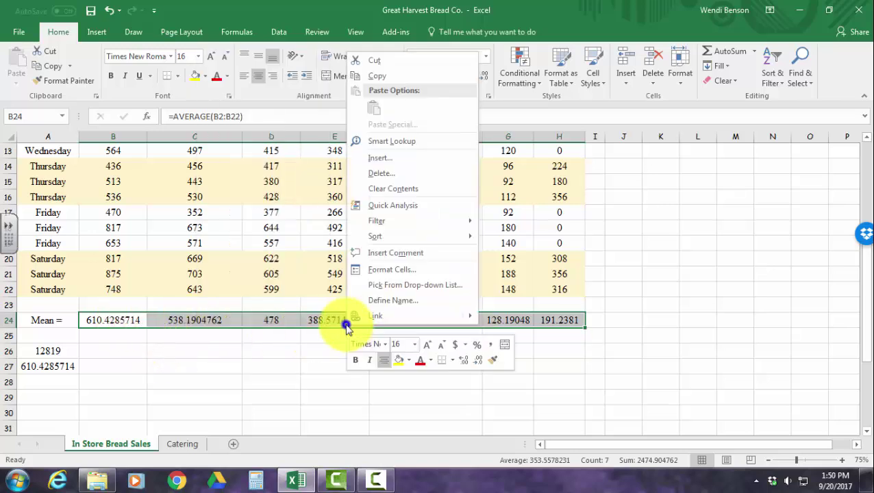
{"action": "left_click", "coordinate": [393, 270]}
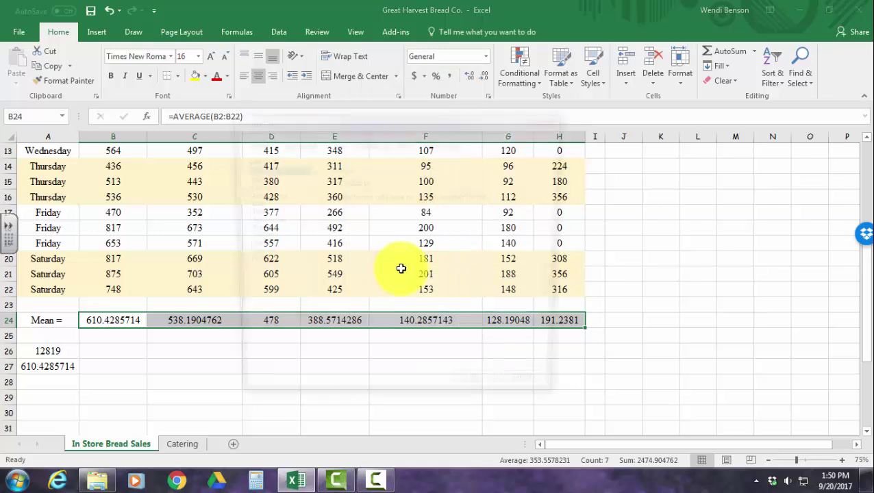
{"action": "left_click", "coordinate": [253, 178]}
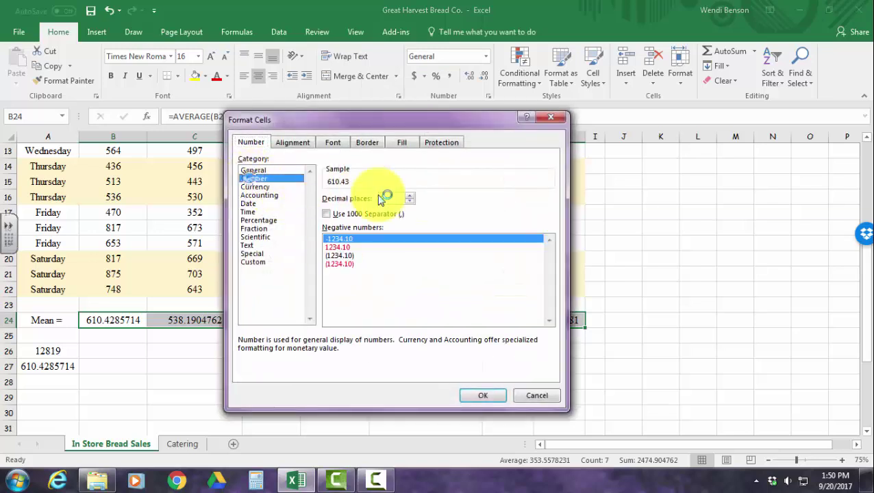
{"action": "left_click", "coordinate": [409, 201]}
{"action": "left_click", "coordinate": [408, 202]}
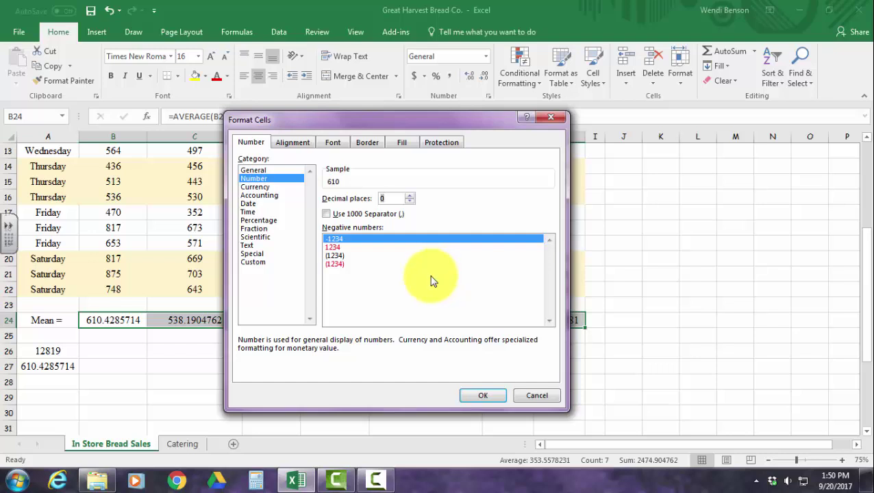
{"action": "left_click", "coordinate": [487, 396]}
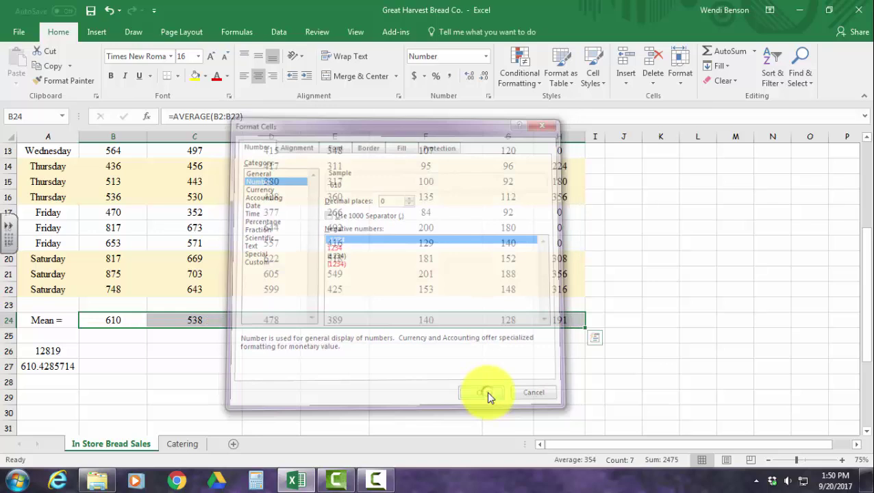
{"action": "right_click", "coordinate": [318, 322]}
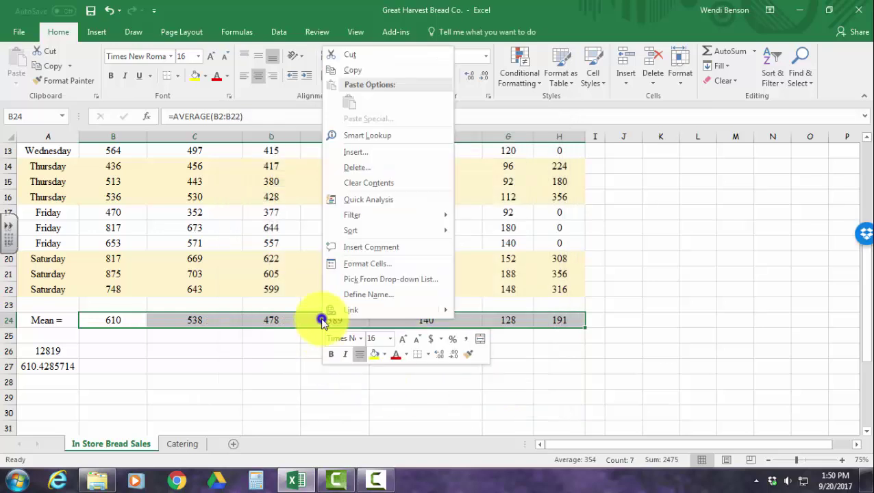
{"action": "left_click", "coordinate": [401, 269]}
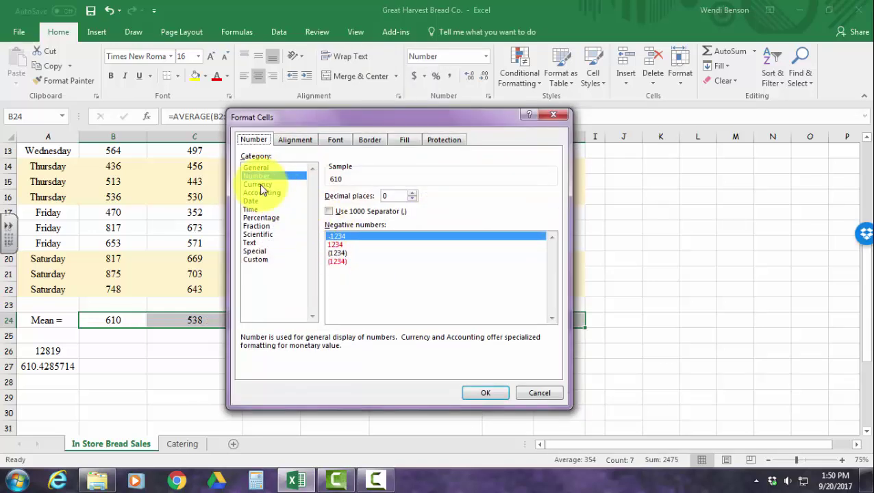
{"action": "left_click", "coordinate": [483, 393]}
{"action": "scroll", "coordinate": [482, 390], "scroll_direction": "up", "scroll_amount": 4}
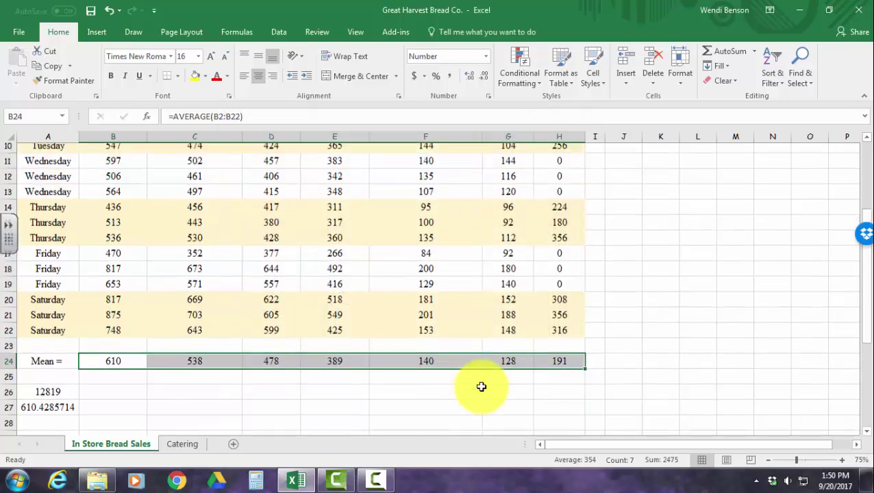
{"action": "scroll", "coordinate": [482, 387], "scroll_direction": "down", "scroll_amount": 3}
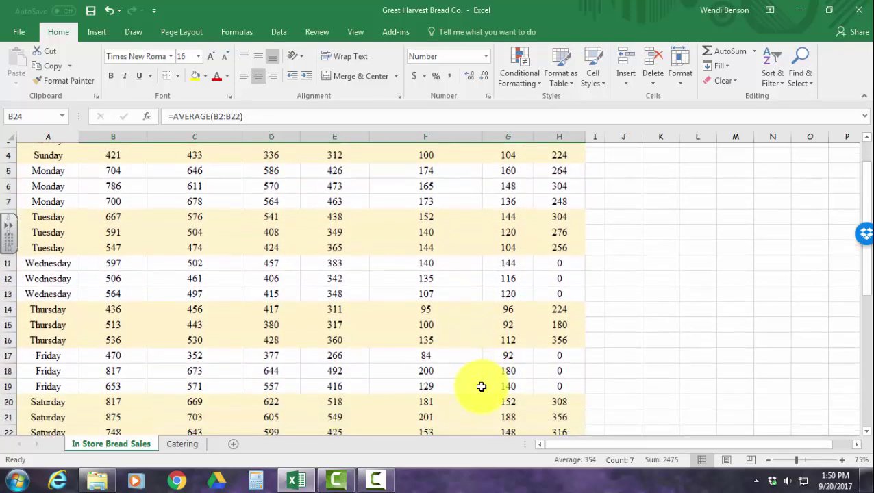
{"action": "scroll", "coordinate": [478, 385], "scroll_direction": "up", "scroll_amount": 3}
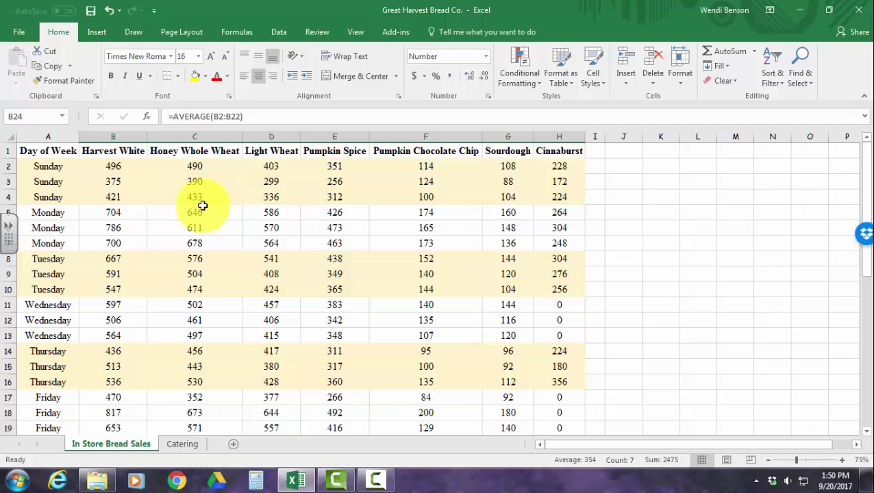
{"action": "scroll", "coordinate": [226, 222], "scroll_direction": "down", "scroll_amount": 1}
{"action": "scroll", "coordinate": [577, 187], "scroll_direction": "up", "scroll_amount": 1}
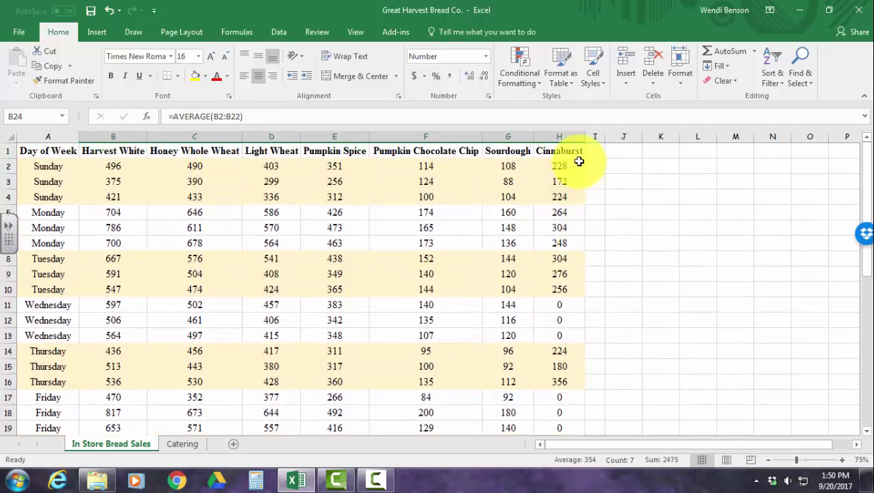
{"action": "scroll", "coordinate": [582, 197], "scroll_direction": "down", "scroll_amount": 1}
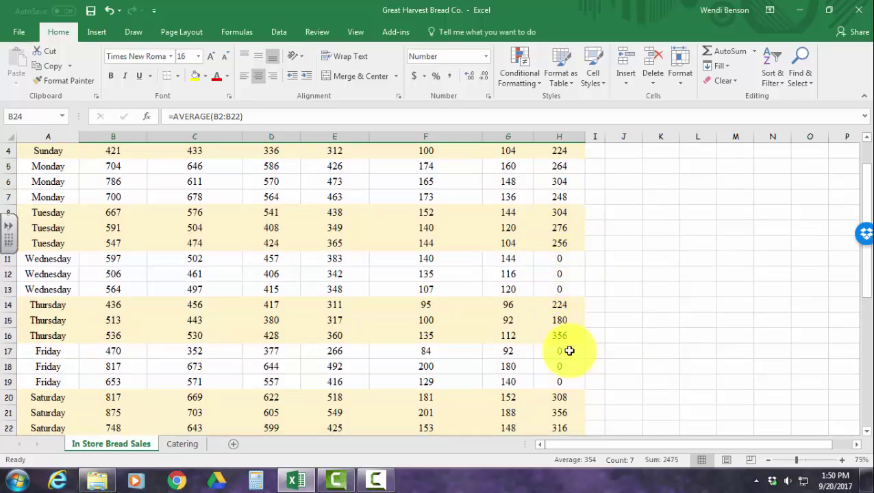
{"action": "scroll", "coordinate": [632, 363], "scroll_direction": "down", "scroll_amount": 2}
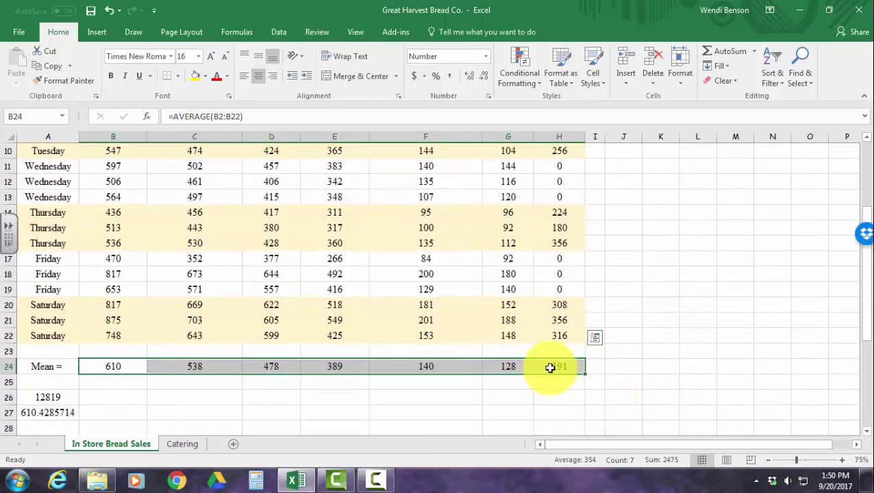
{"action": "left_click", "coordinate": [566, 379]}
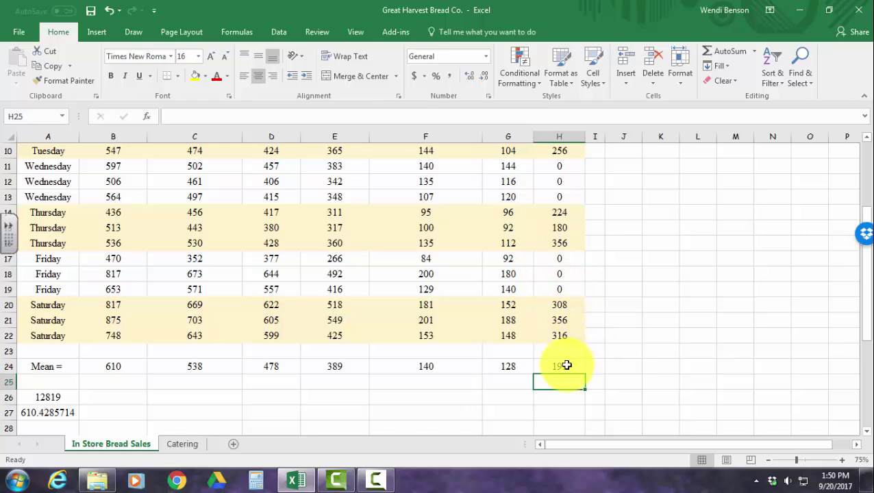
{"action": "scroll", "coordinate": [567, 365], "scroll_direction": "up", "scroll_amount": 3}
{"action": "scroll", "coordinate": [567, 365], "scroll_direction": "down", "scroll_amount": 3}
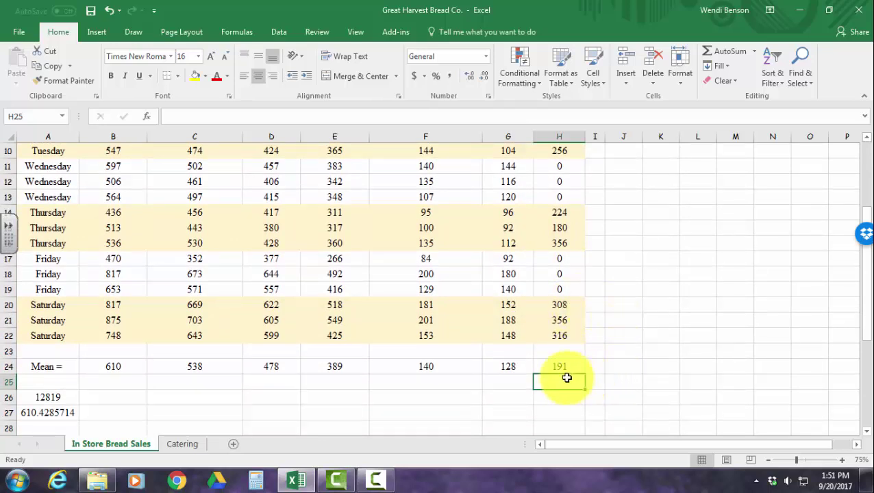
{"action": "left_click", "coordinate": [570, 367]}
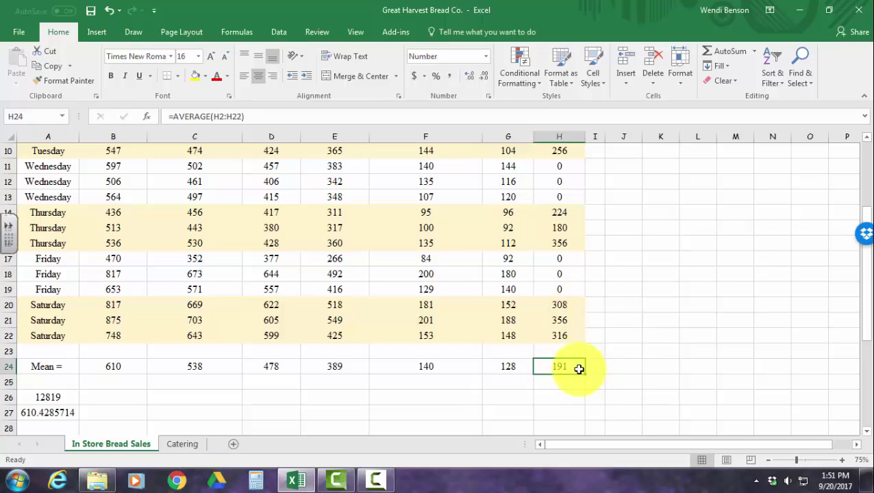
{"action": "left_click", "coordinate": [571, 169]}
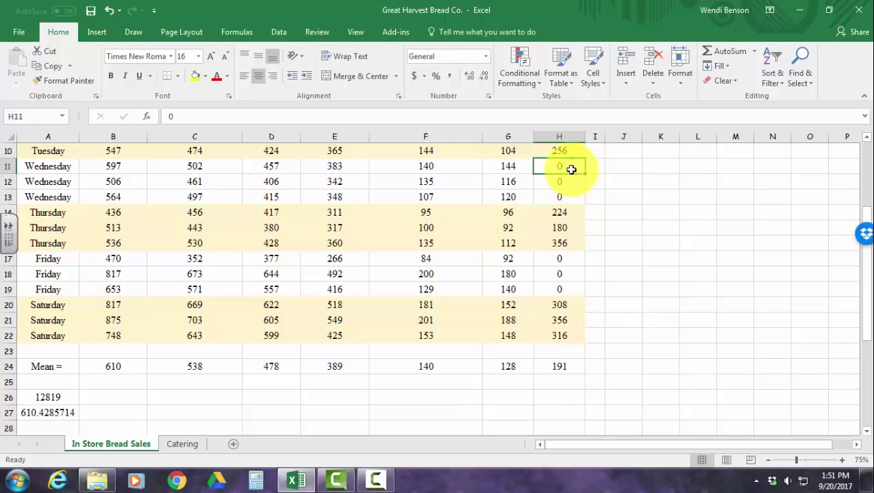
{"action": "key", "text": "Delete"}
{"action": "left_click", "coordinate": [568, 181]}
{"action": "key", "text": "Delete"}
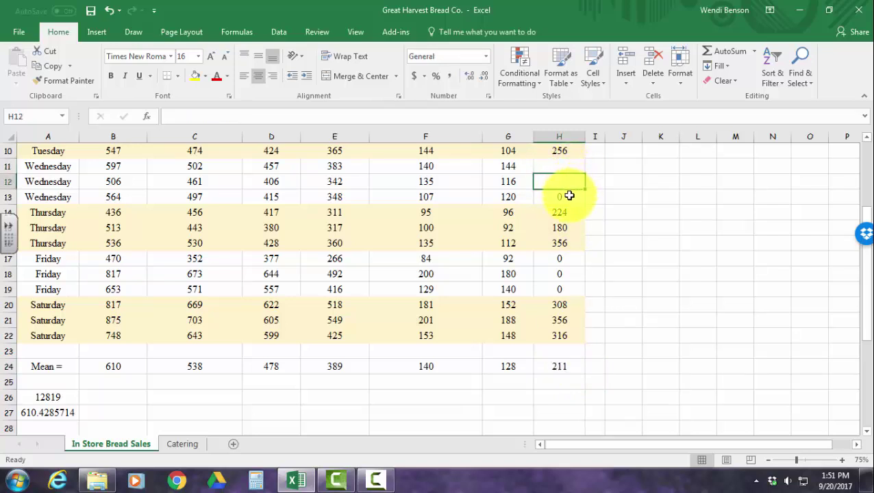
{"action": "left_click", "coordinate": [566, 196]}
{"action": "key", "text": "Delete"}
{"action": "left_click", "coordinate": [561, 259]}
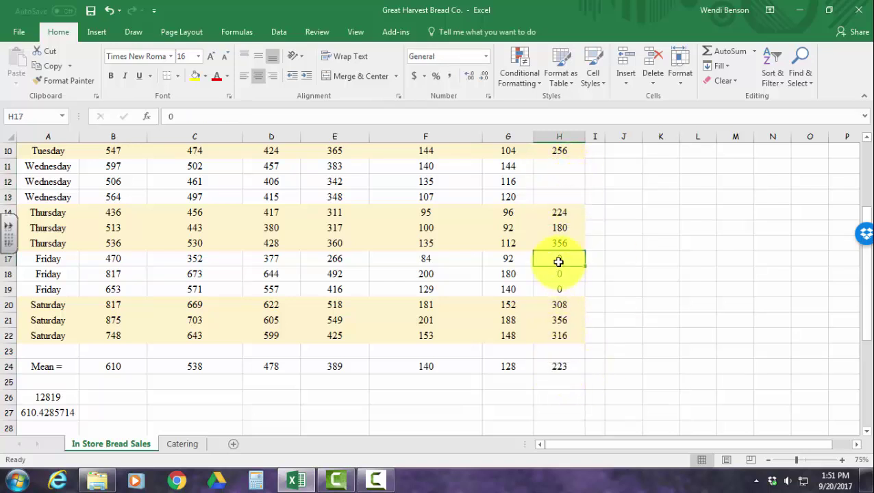
{"action": "key", "text": "Delete"}
{"action": "left_click", "coordinate": [556, 273]}
{"action": "key", "text": "Delete"}
{"action": "left_click", "coordinate": [556, 287]}
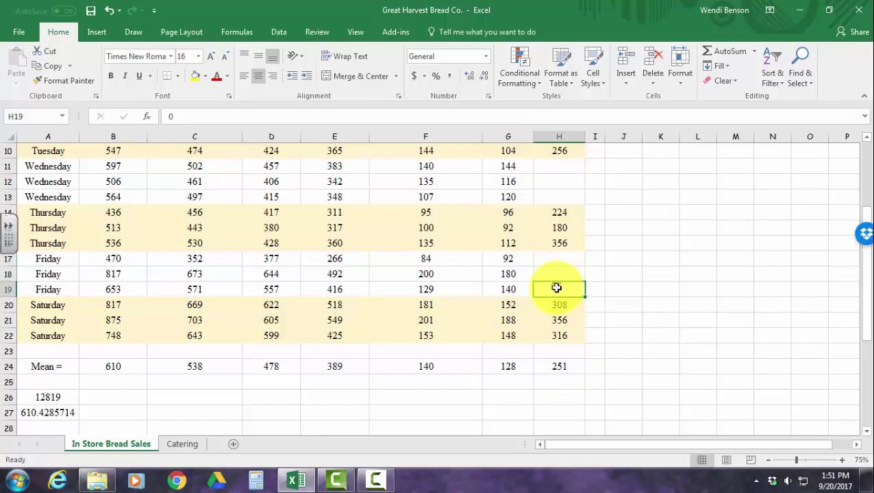
{"action": "key", "text": "Delete"}
{"action": "scroll", "coordinate": [594, 368], "scroll_direction": "up", "scroll_amount": 3}
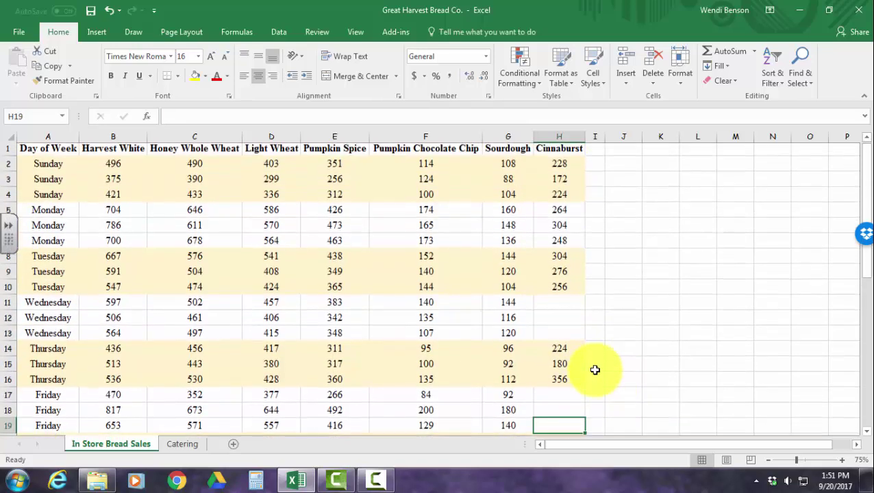
{"action": "scroll", "coordinate": [594, 370], "scroll_direction": "down", "scroll_amount": 3}
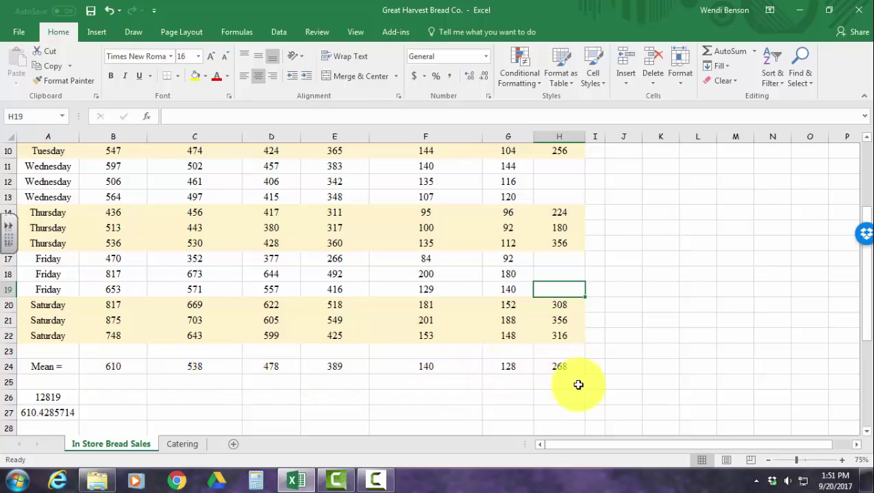
{"action": "scroll", "coordinate": [579, 386], "scroll_direction": "up", "scroll_amount": 2}
{"action": "scroll", "coordinate": [579, 387], "scroll_direction": "up", "scroll_amount": 2}
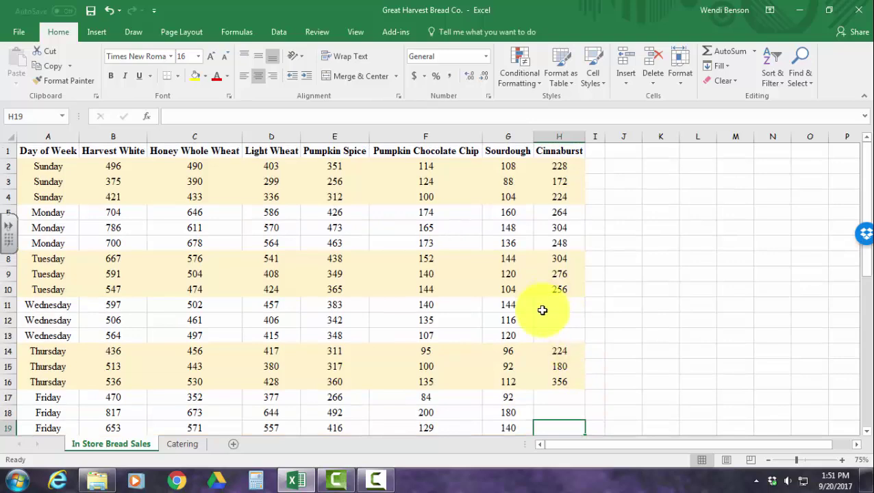
{"action": "scroll", "coordinate": [558, 318], "scroll_direction": "down", "scroll_amount": 4}
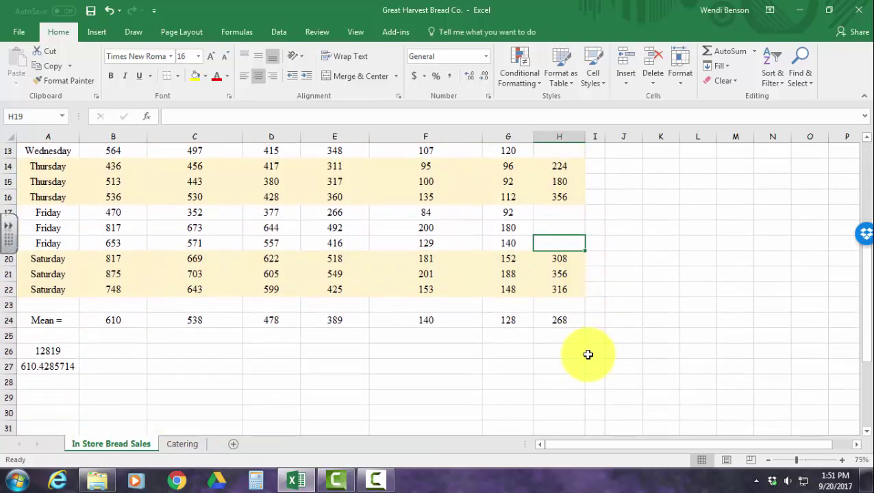
{"action": "left_click", "coordinate": [581, 375]}
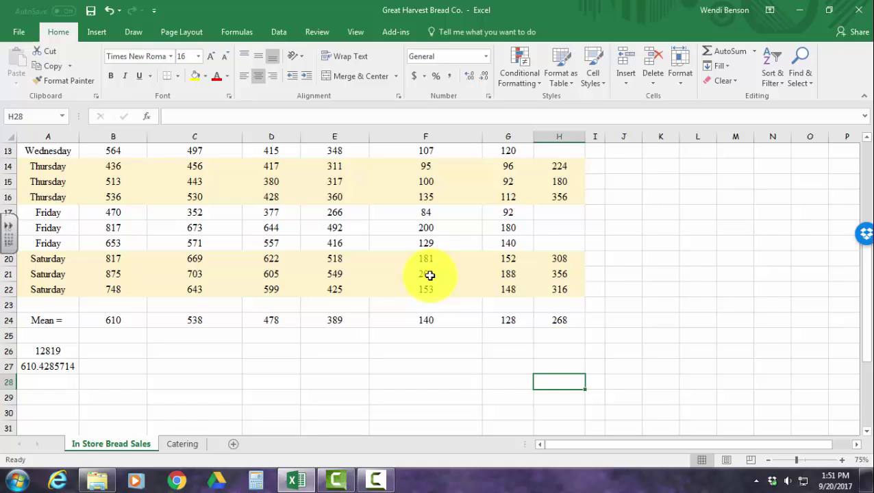
{"action": "left_click", "coordinate": [558, 215]}
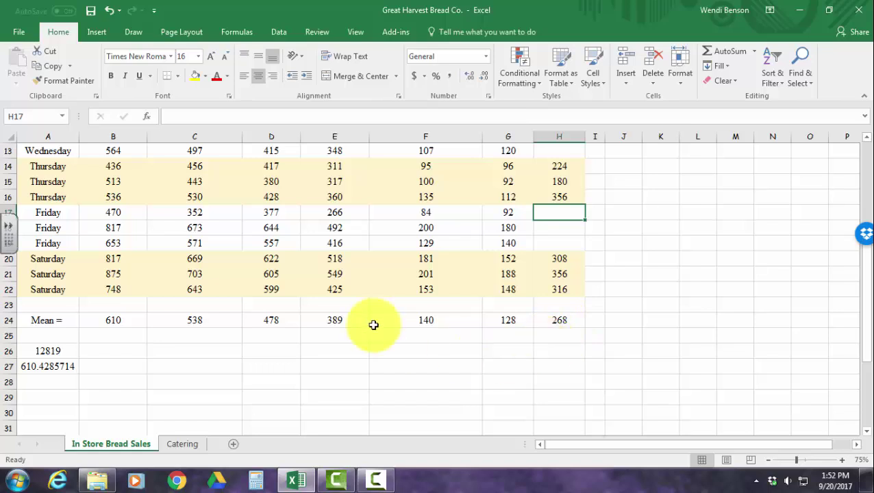
{"action": "scroll", "coordinate": [370, 326], "scroll_direction": "up", "scroll_amount": 4}
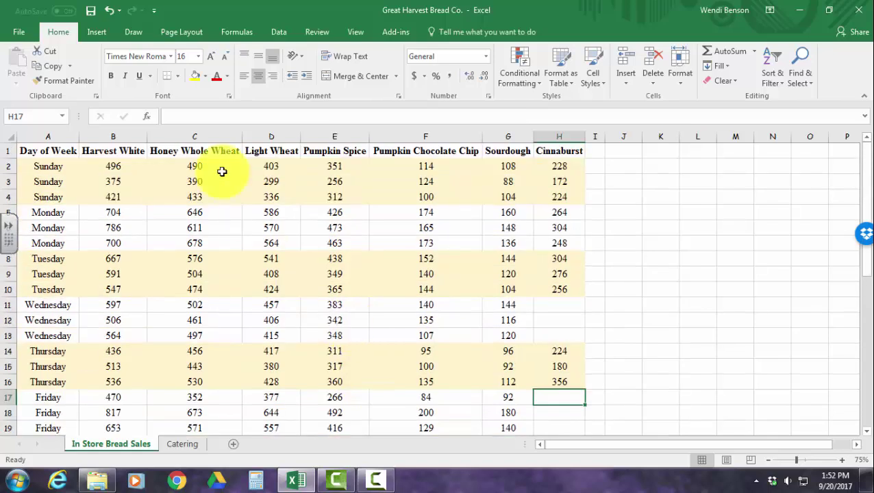
Insert a PivotTable from In Store Bread Sales range A1:H22 on a new worksheet
{"action": "left_click", "coordinate": [90, 34]}
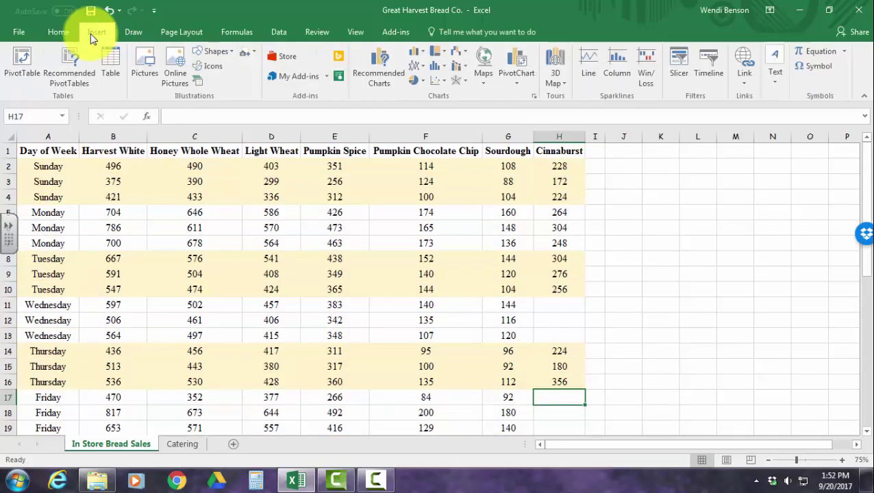
{"action": "left_click", "coordinate": [21, 68]}
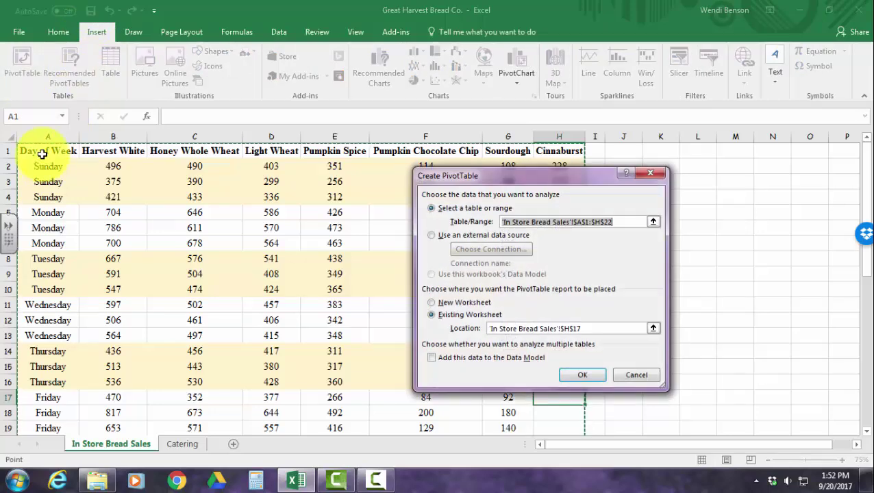
{"action": "left_click_drag", "start_coordinate": [41, 154], "coordinate": [571, 381]}
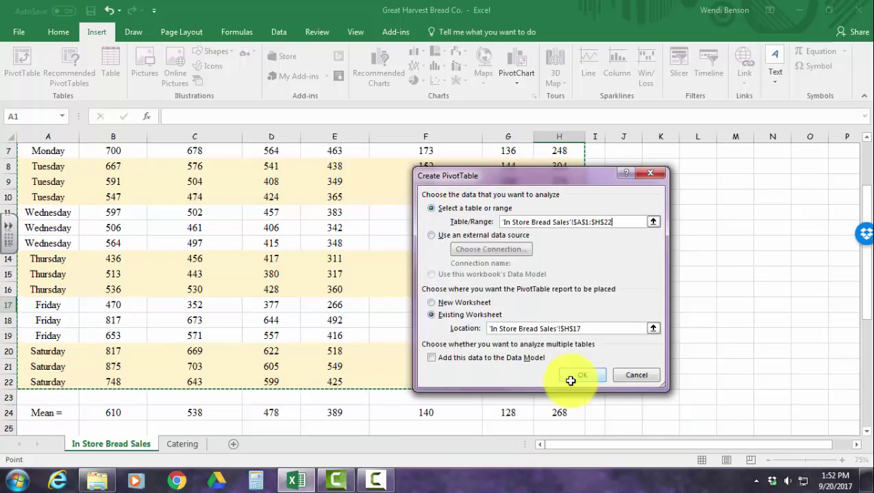
{"action": "left_click", "coordinate": [431, 303]}
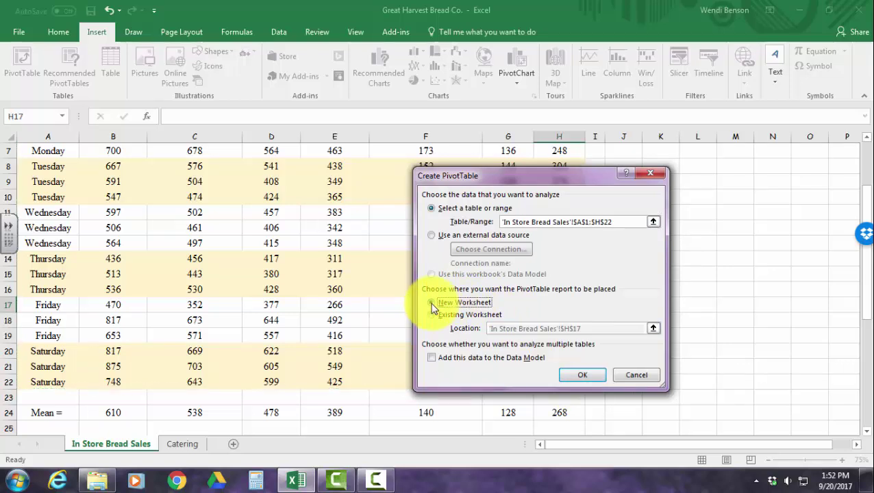
{"action": "left_click", "coordinate": [594, 377]}
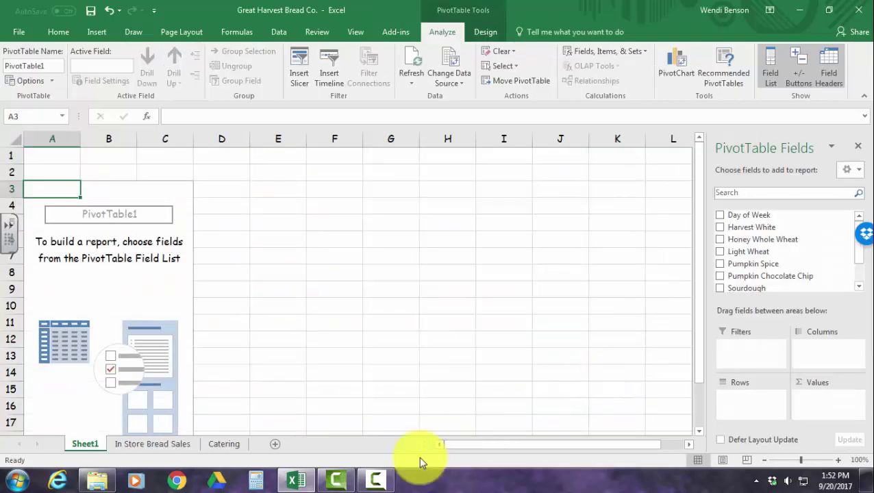
Rename Sheet1 to 'Mean Sales Per Day'
{"action": "double_click", "coordinate": [79, 444]}
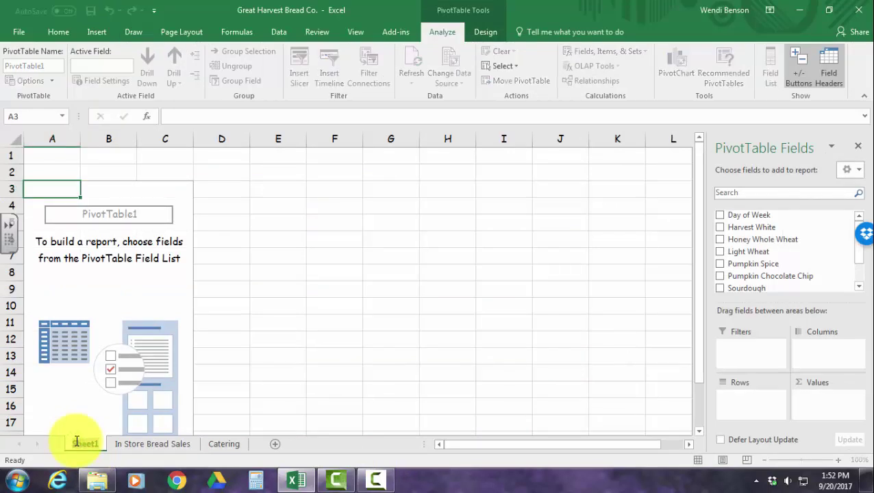
{"action": "type", "text": "Bean Sales Per Day"}
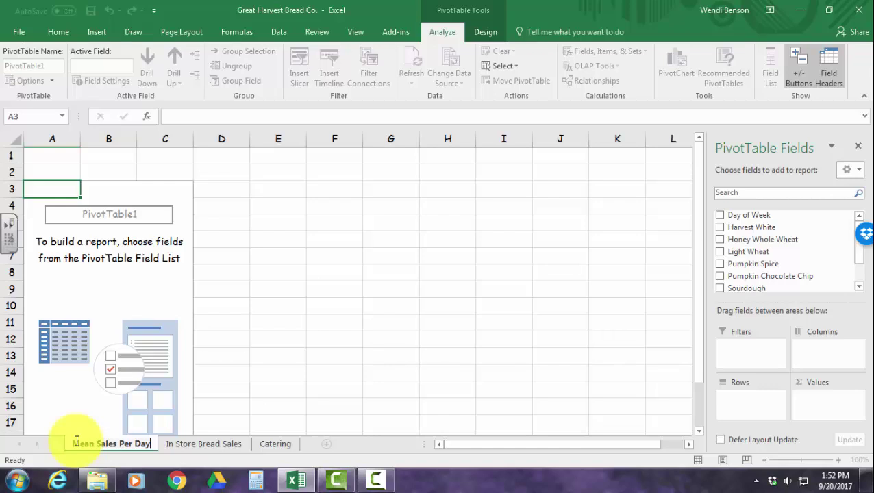
{"action": "key", "text": "Return"}
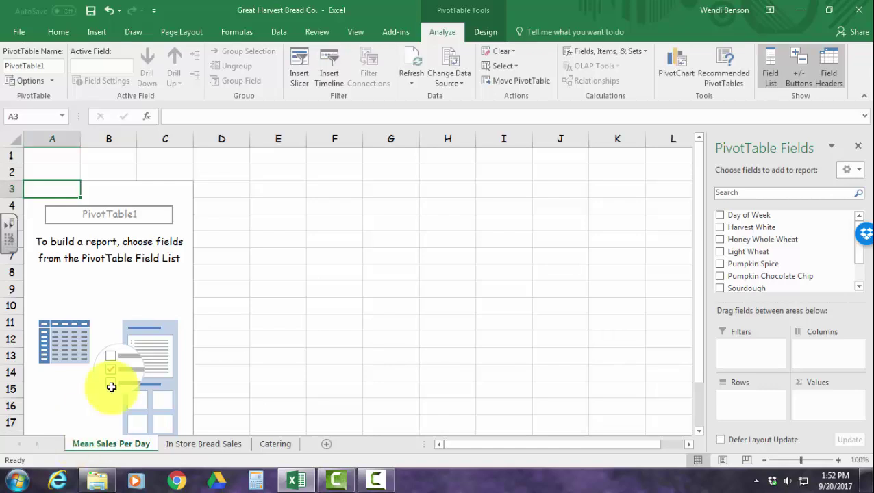
Add Day of Week plus every bread field, Harvest White through Cinnaburst, to the pivot
{"action": "left_click", "coordinate": [720, 216]}
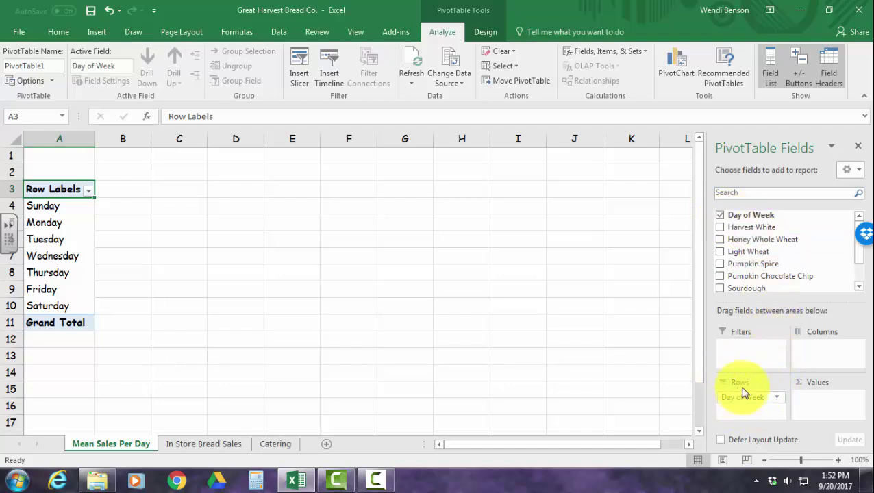
{"action": "mouse_move", "coordinate": [744, 392]}
{"action": "left_mouse_down"}
{"action": "mouse_move", "coordinate": [753, 219]}
{"action": "mouse_move", "coordinate": [790, 345]}
{"action": "mouse_move", "coordinate": [755, 403]}
{"action": "left_mouse_up"}
{"action": "left_click", "coordinate": [720, 228]}
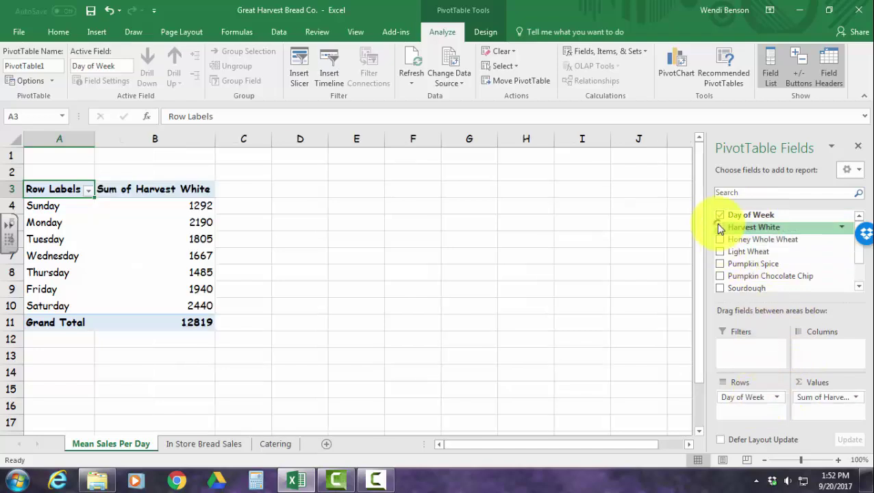
{"action": "left_click", "coordinate": [720, 240]}
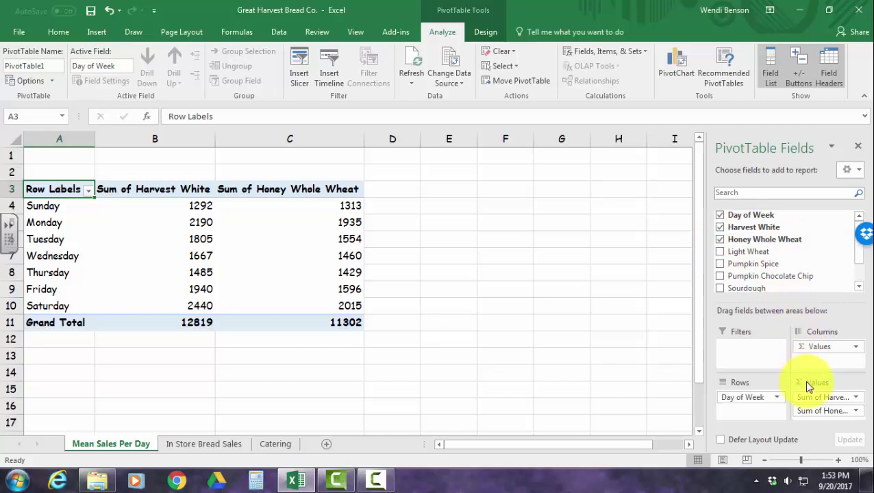
{"action": "left_click_drag", "start_coordinate": [743, 251], "coordinate": [827, 422]}
{"action": "left_click", "coordinate": [721, 255]}
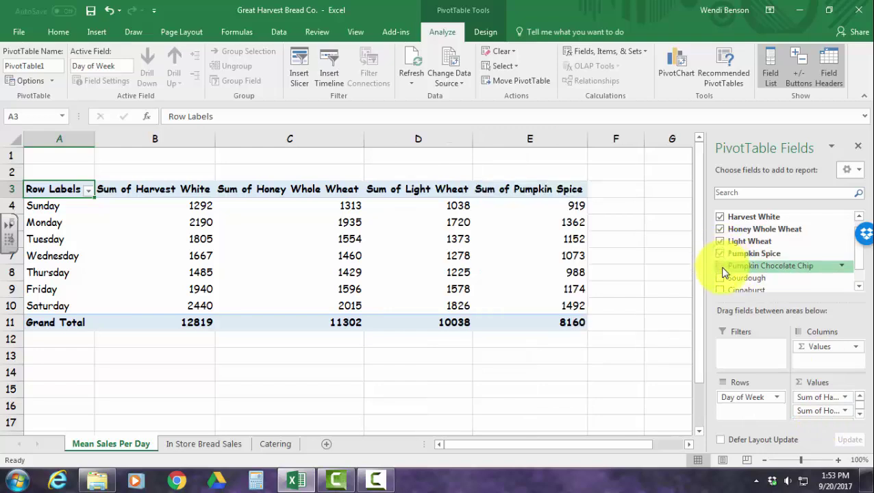
{"action": "left_click", "coordinate": [721, 266]}
{"action": "left_click", "coordinate": [725, 278]}
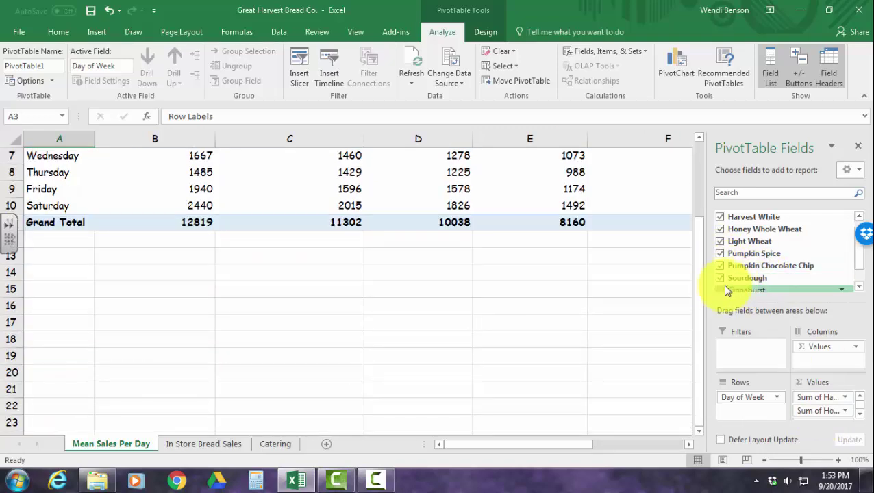
{"action": "left_click", "coordinate": [736, 289]}
{"action": "scroll", "coordinate": [854, 274], "scroll_direction": "down", "scroll_amount": 2}
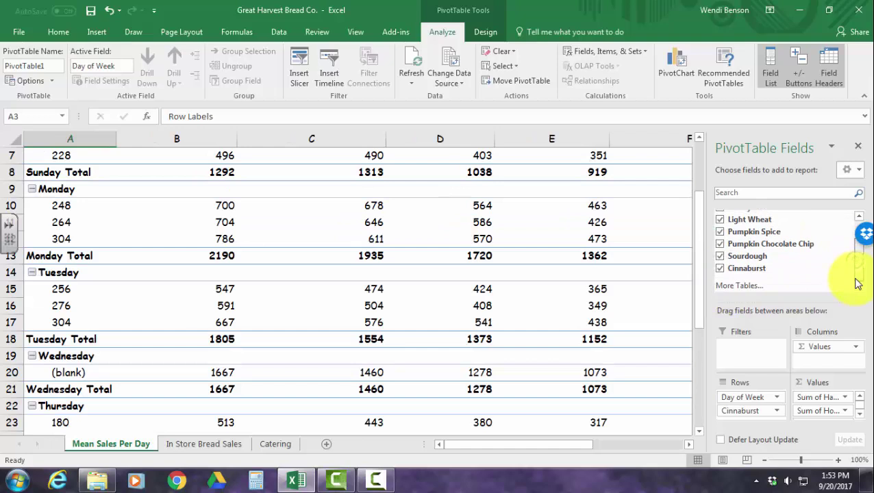
{"action": "scroll", "coordinate": [856, 282], "scroll_direction": "up", "scroll_amount": 2}
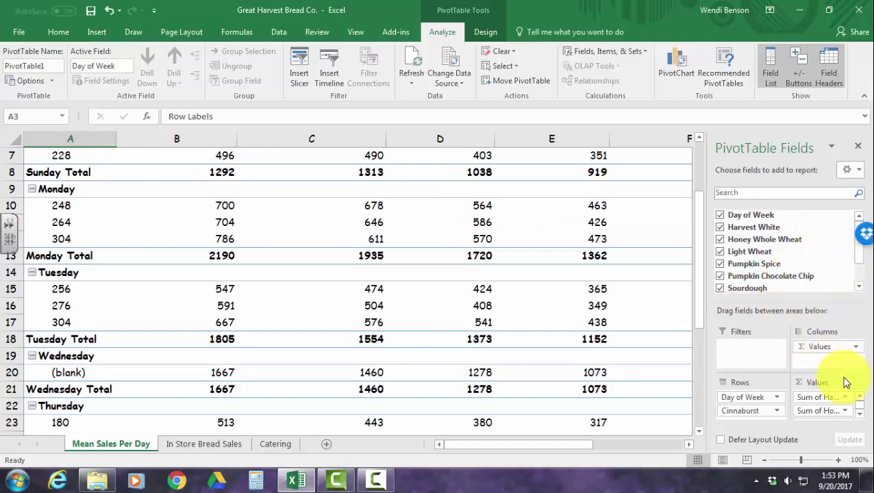
Remove Cinnaburst from the pivot Rows and add it to Values as Count of Cinnaburst
{"action": "left_click", "coordinate": [776, 412]}
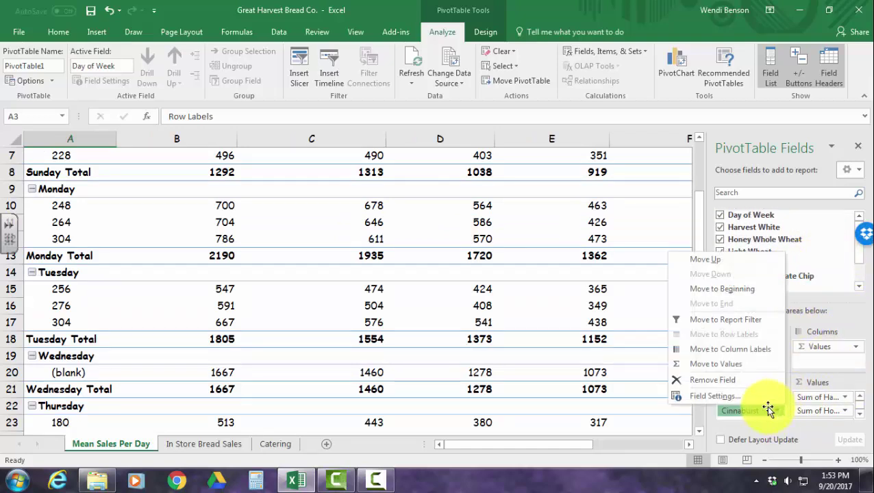
{"action": "left_click", "coordinate": [735, 382]}
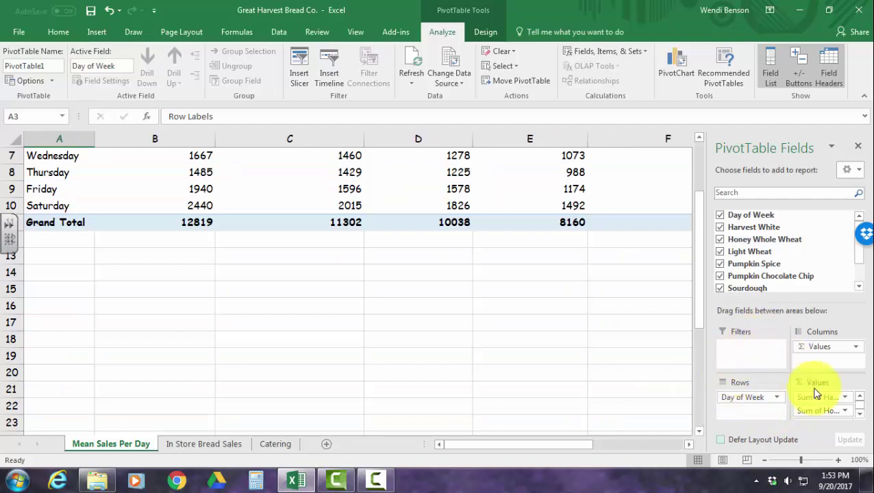
{"action": "scroll", "coordinate": [856, 288], "scroll_direction": "down", "scroll_amount": 2}
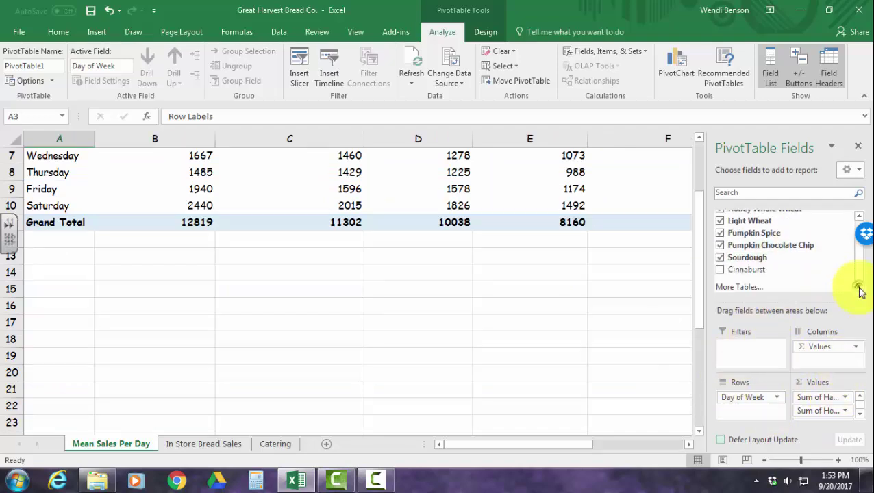
{"action": "left_click_drag", "start_coordinate": [740, 270], "coordinate": [740, 251]}
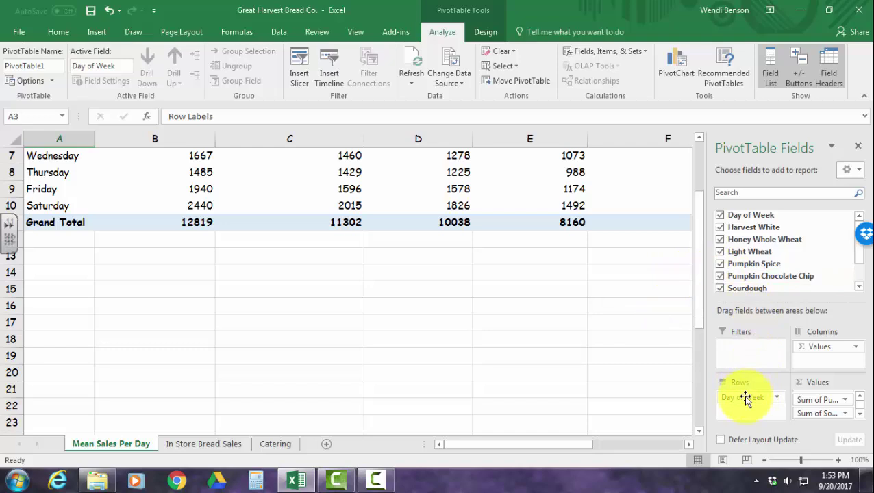
{"action": "left_click_drag", "start_coordinate": [747, 400], "coordinate": [696, 287]}
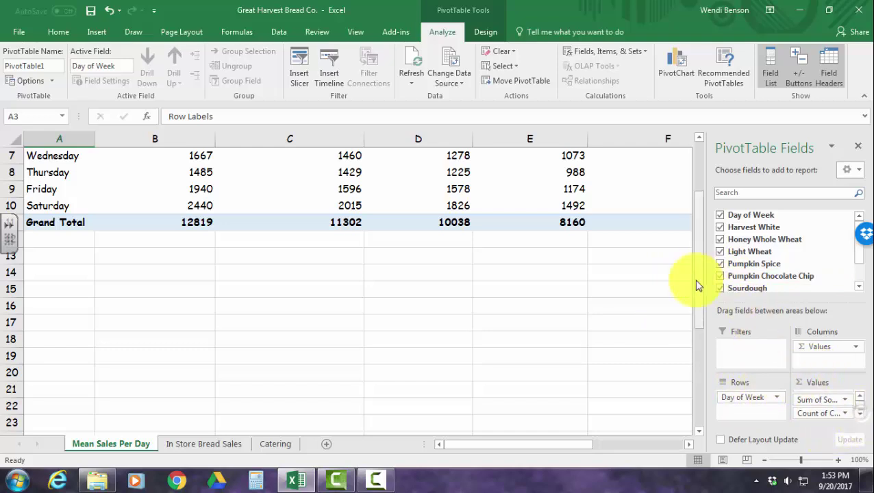
{"action": "scroll", "coordinate": [692, 221], "scroll_direction": "up", "scroll_amount": 2}
{"action": "left_click_drag", "start_coordinate": [500, 452], "coordinate": [452, 439]}
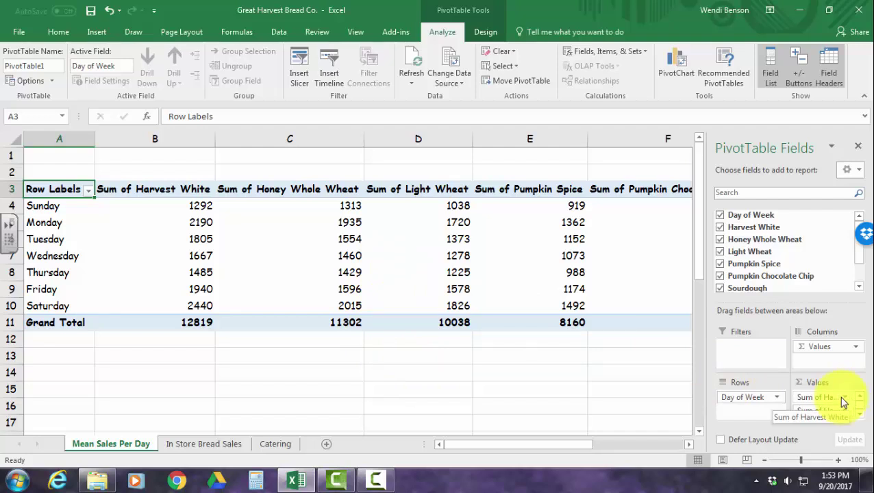
Summarize Harvest White, Honey Whole Wheat and Light Wheat by Average instead of Sum
{"action": "left_click", "coordinate": [848, 398]}
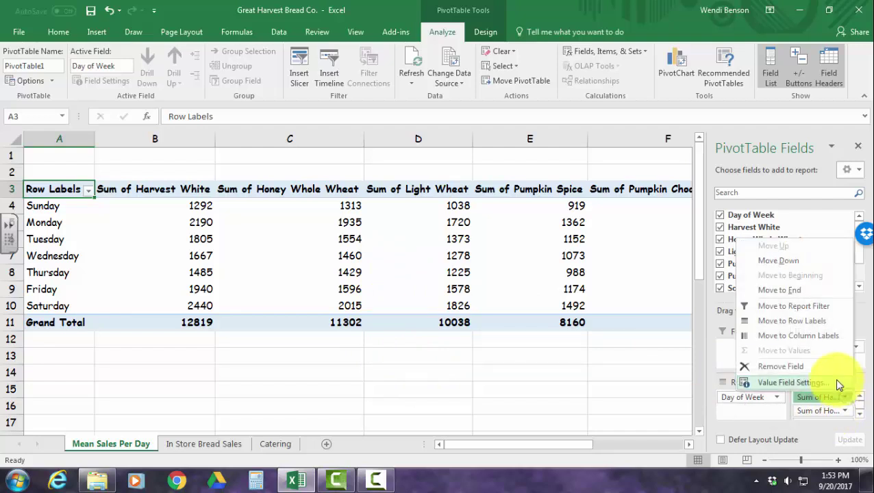
{"action": "left_click", "coordinate": [832, 378]}
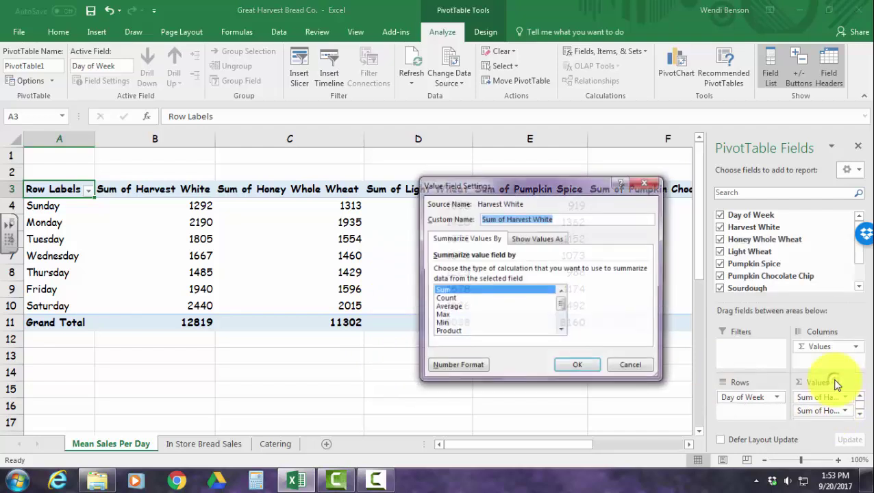
{"action": "left_click", "coordinate": [452, 307]}
{"action": "left_click", "coordinate": [575, 366]}
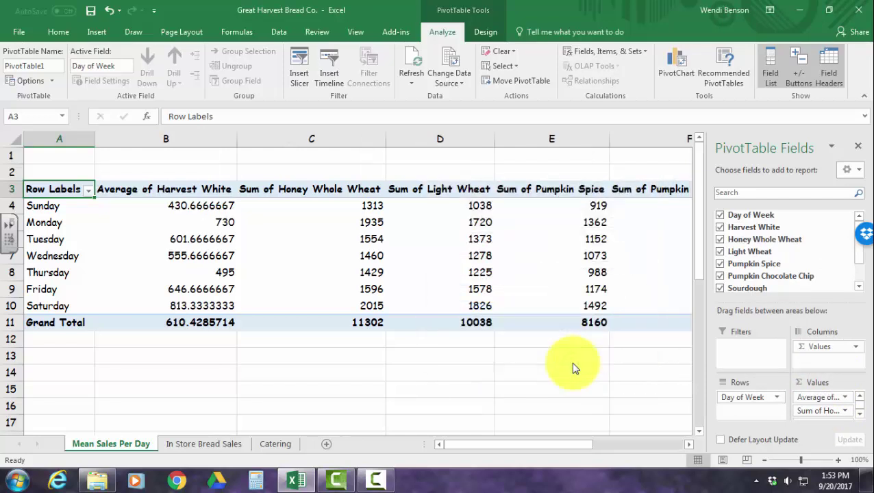
{"action": "right_click", "coordinate": [291, 191]}
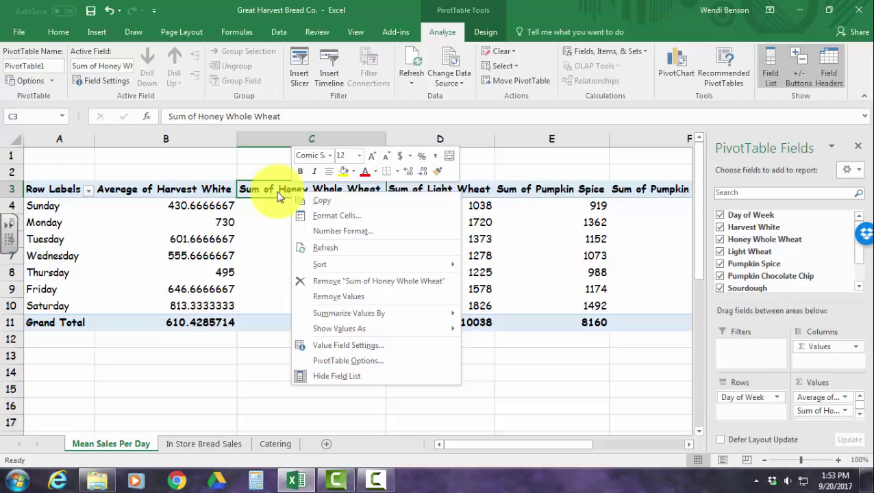
{"action": "left_click", "coordinate": [363, 345]}
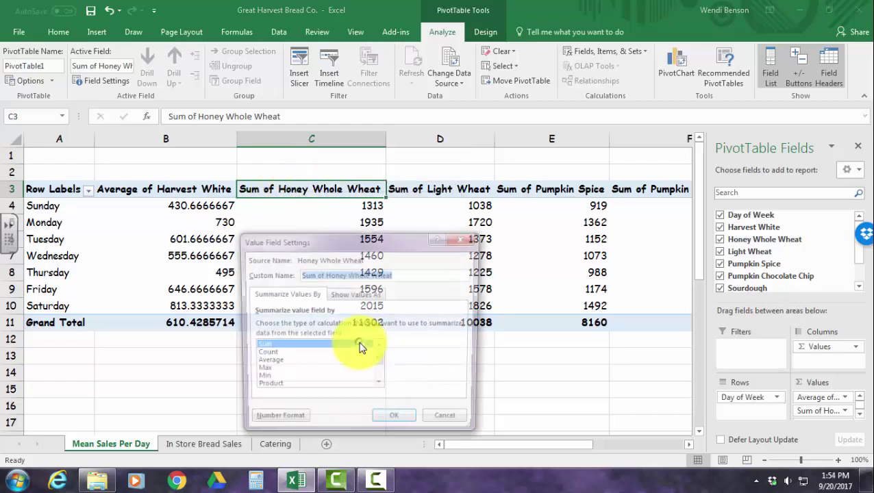
{"action": "left_click", "coordinate": [270, 363]}
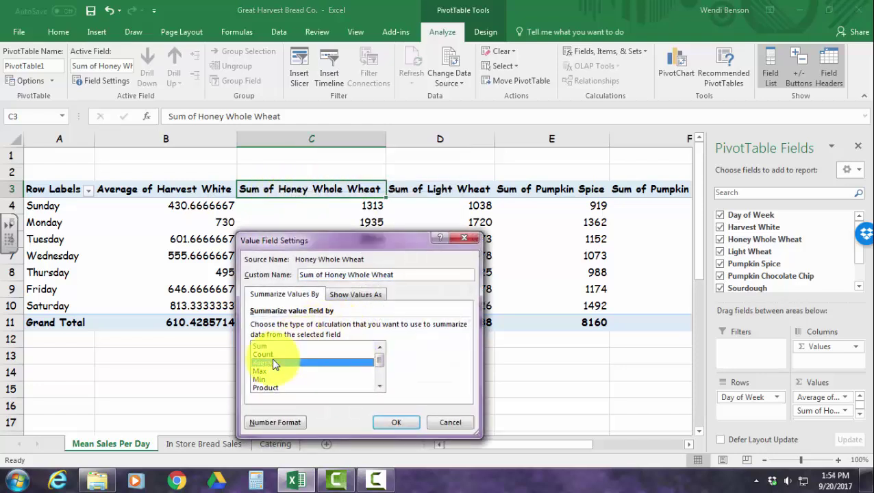
{"action": "left_click", "coordinate": [393, 423]}
{"action": "right_click", "coordinate": [433, 190]}
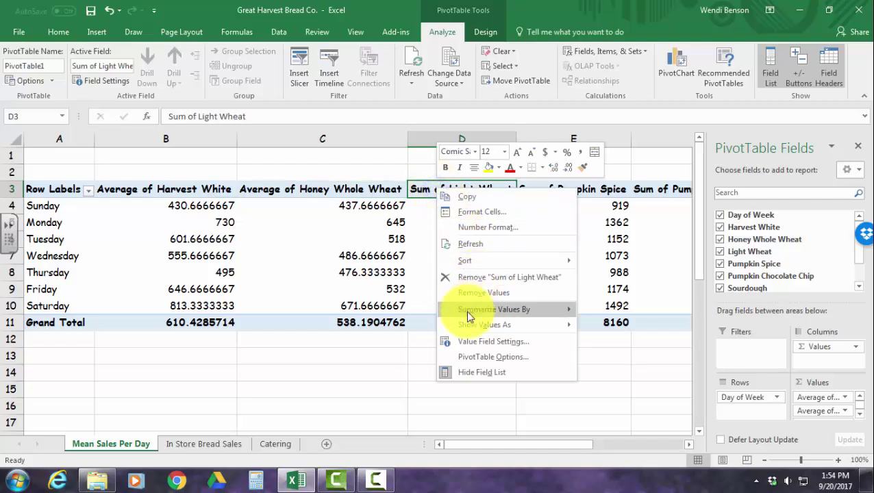
{"action": "left_click", "coordinate": [465, 341]}
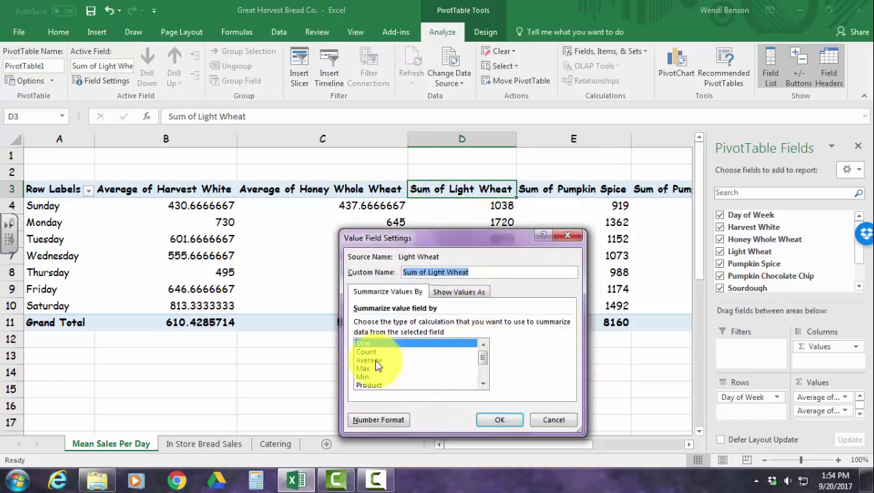
{"action": "left_click", "coordinate": [375, 362]}
{"action": "left_click", "coordinate": [496, 419]}
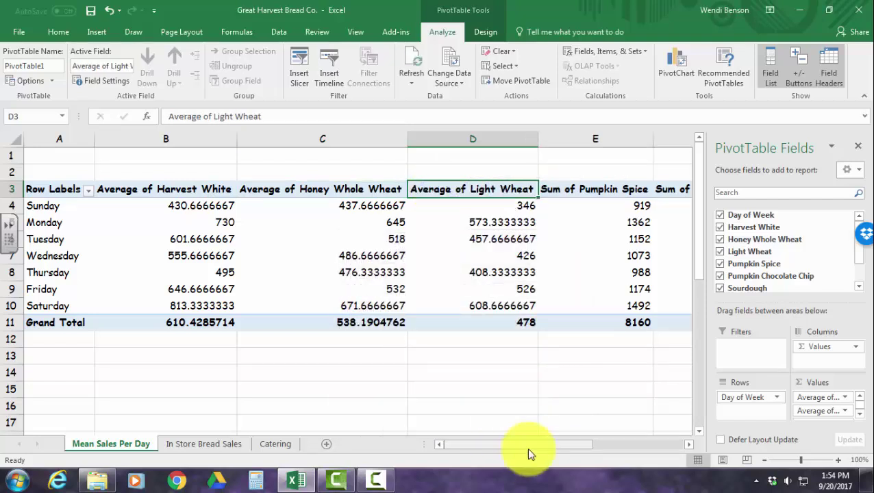
{"action": "left_click_drag", "start_coordinate": [526, 454], "coordinate": [589, 449]}
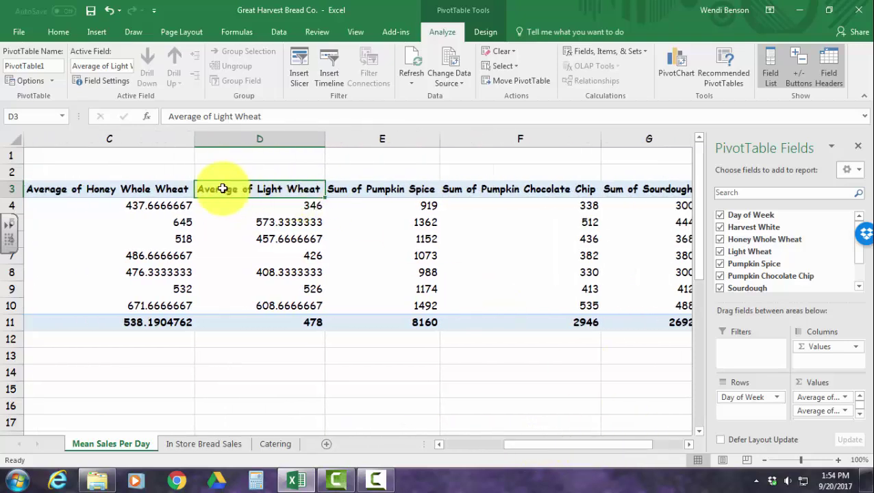
Summarize Pumpkin Spice and Pumpkin Chocolate Chip by Average
{"action": "right_click", "coordinate": [399, 190]}
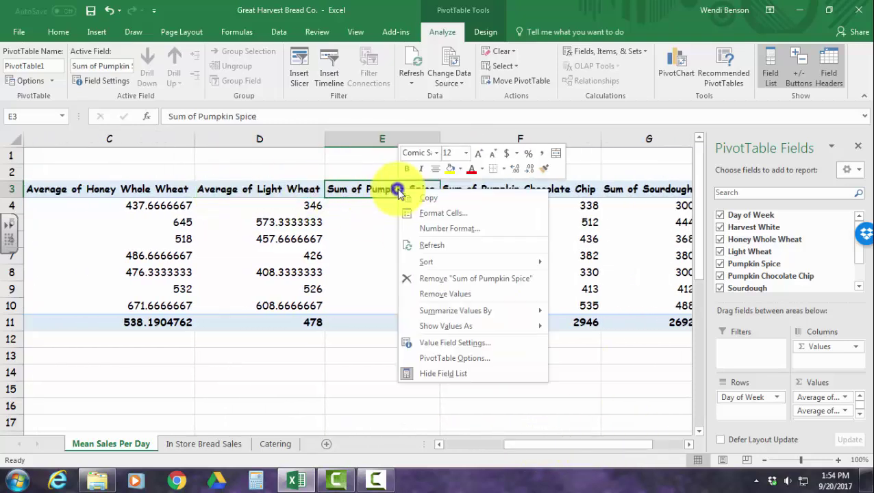
{"action": "left_click", "coordinate": [469, 344]}
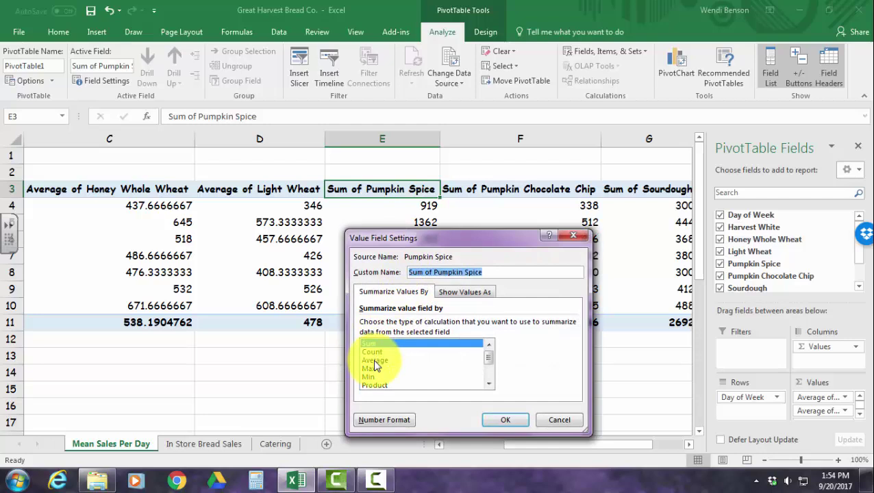
{"action": "left_click", "coordinate": [374, 360]}
{"action": "left_click", "coordinate": [504, 420]}
{"action": "right_click", "coordinate": [497, 194]}
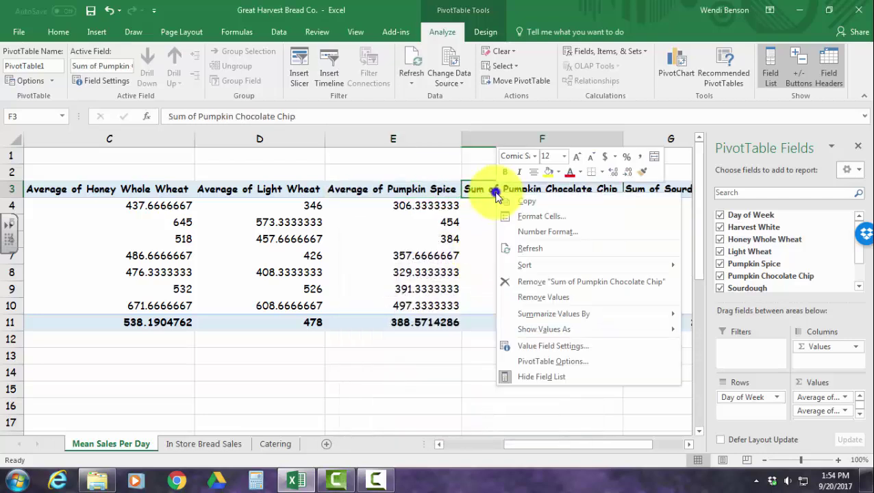
{"action": "left_click", "coordinate": [548, 346]}
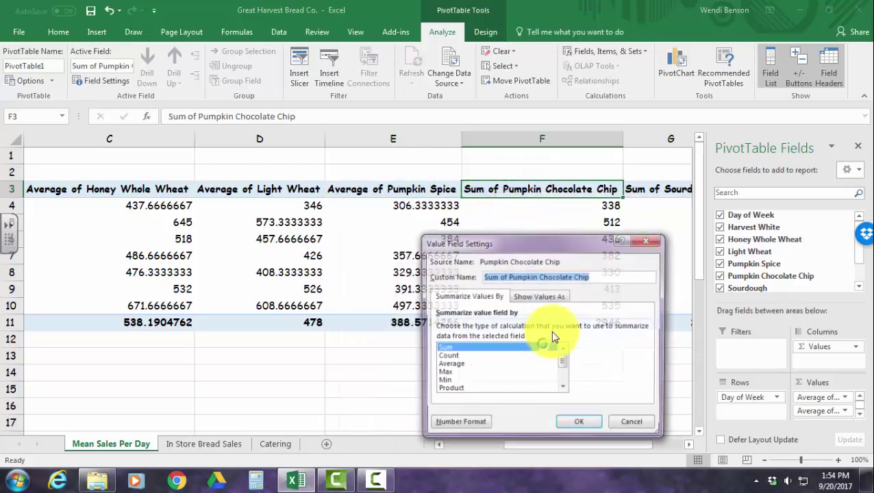
{"action": "left_click", "coordinate": [473, 365]}
{"action": "left_click", "coordinate": [577, 423]}
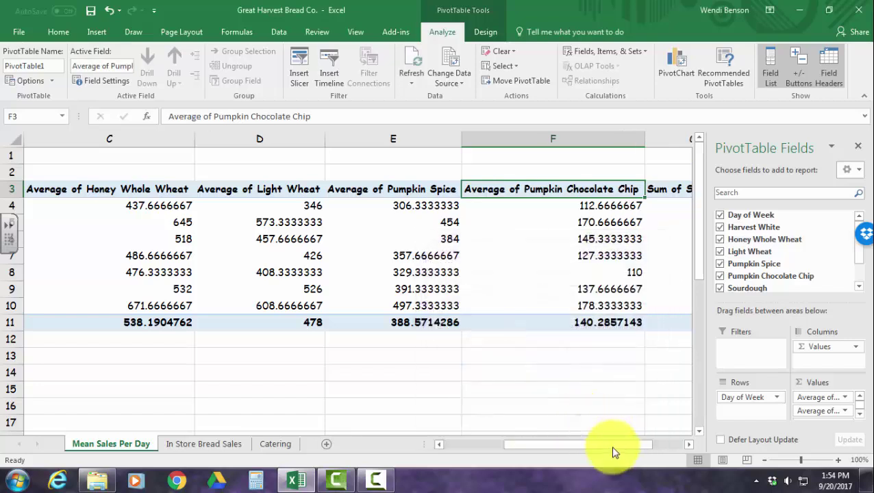
{"action": "left_click_drag", "start_coordinate": [629, 452], "coordinate": [673, 448]}
Summarize Sourdough and Cinnaburst by Average, giving Cinnaburst a 267.7333333 Grand Total
{"action": "right_click", "coordinate": [528, 192]}
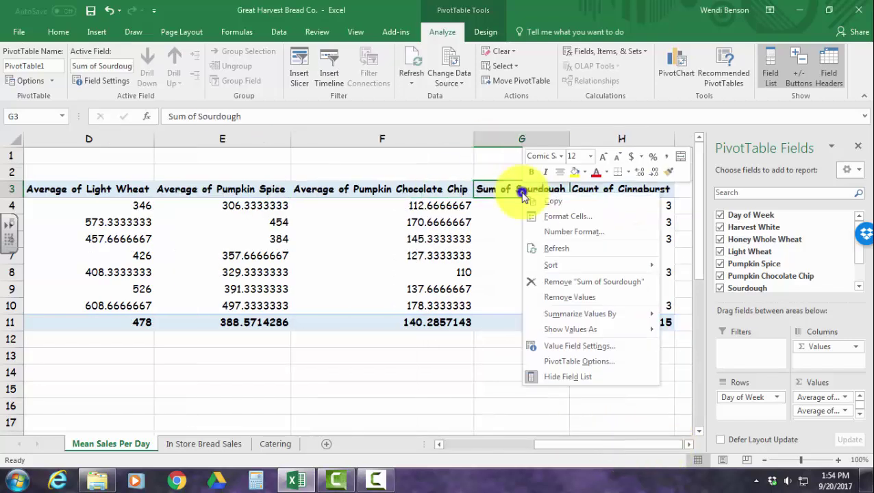
{"action": "left_click", "coordinate": [578, 346]}
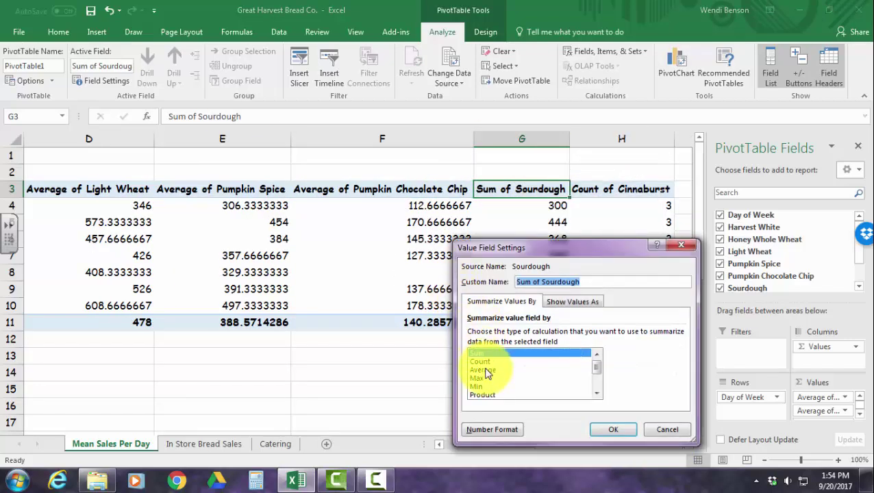
{"action": "left_click", "coordinate": [482, 370]}
{"action": "left_click", "coordinate": [598, 428]}
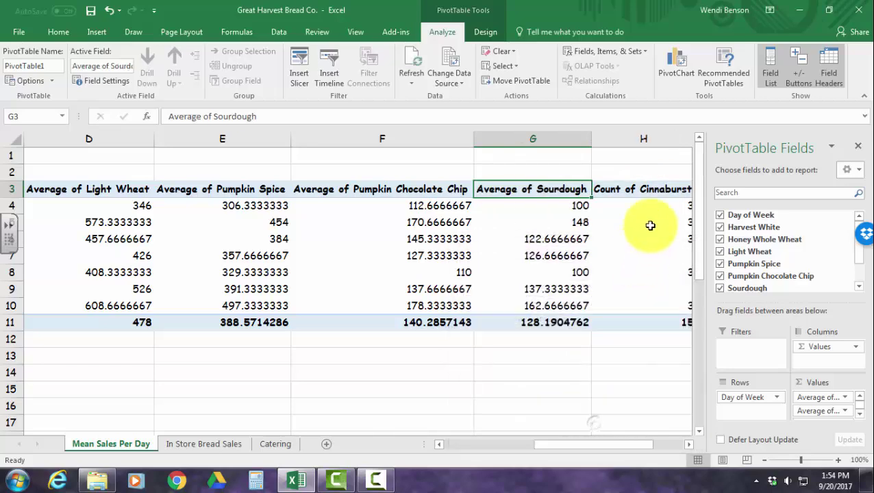
{"action": "right_click", "coordinate": [647, 187]}
{"action": "left_click", "coordinate": [707, 338]}
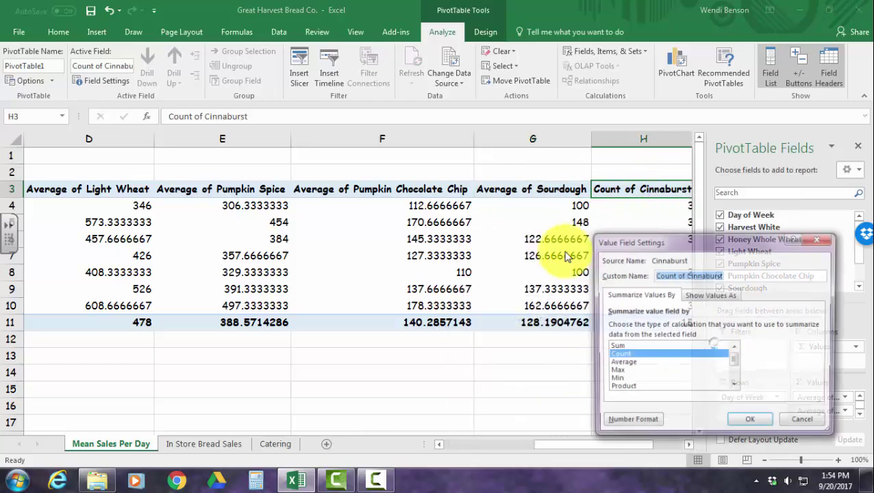
{"action": "left_click", "coordinate": [620, 363]}
{"action": "left_click", "coordinate": [743, 423]}
{"action": "left_click_drag", "start_coordinate": [621, 442], "coordinate": [668, 445]}
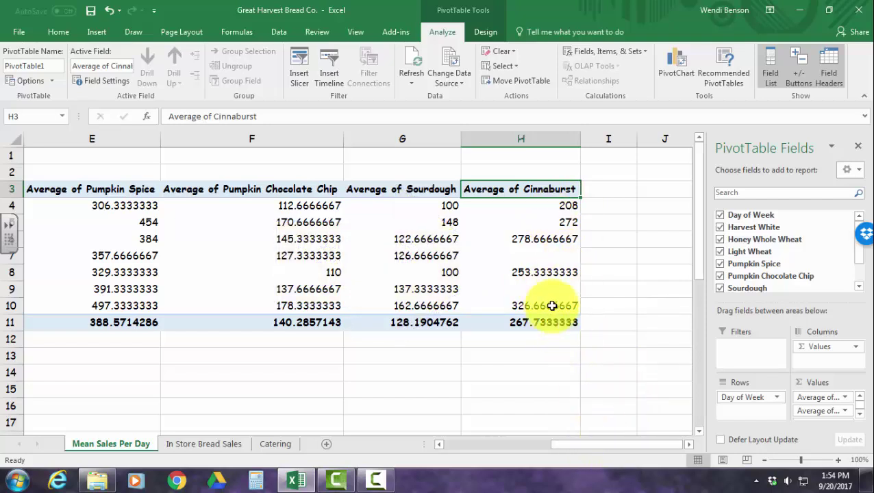
Format the pivot's average values as Number with 0 decimals, e.g. Sunday Harvest White 431
{"action": "left_click_drag", "start_coordinate": [589, 449], "coordinate": [477, 458]}
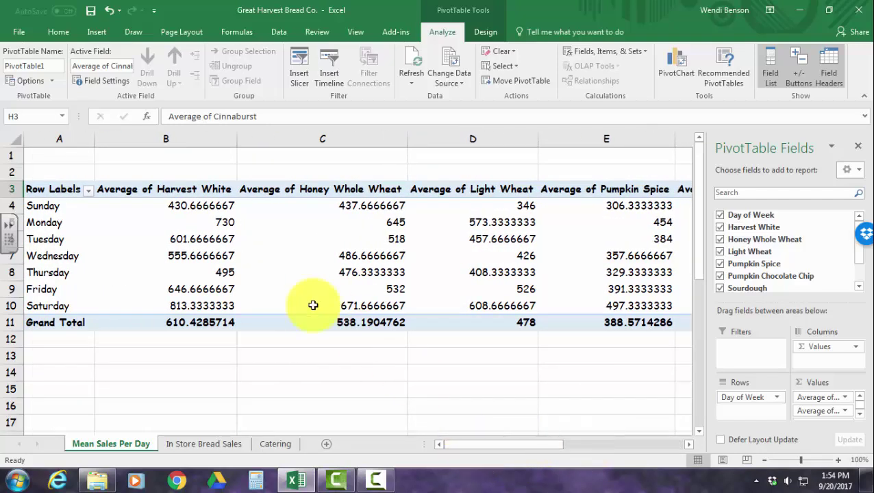
{"action": "left_click_drag", "start_coordinate": [196, 206], "coordinate": [549, 317]}
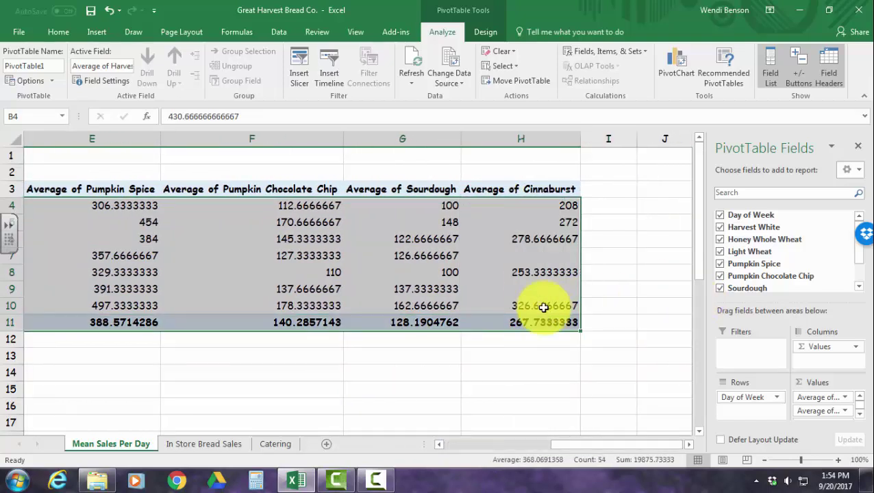
{"action": "right_click", "coordinate": [532, 284]}
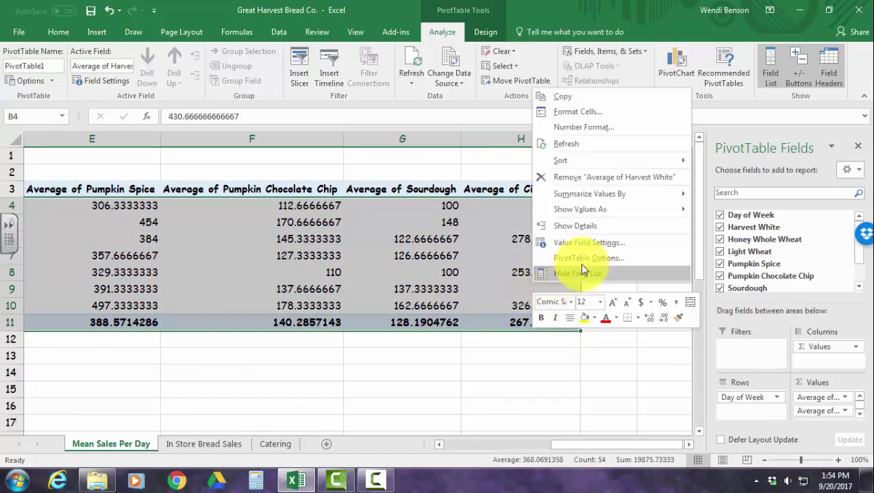
{"action": "left_click", "coordinate": [586, 245]}
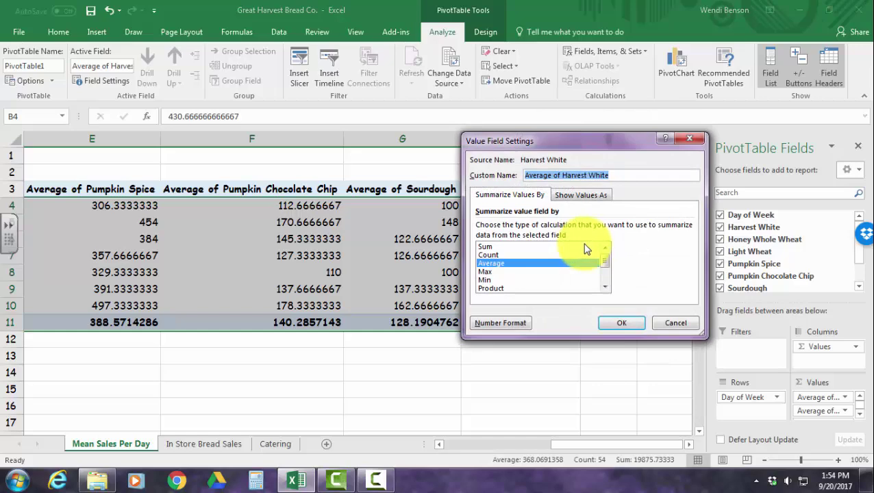
{"action": "left_click", "coordinate": [630, 328]}
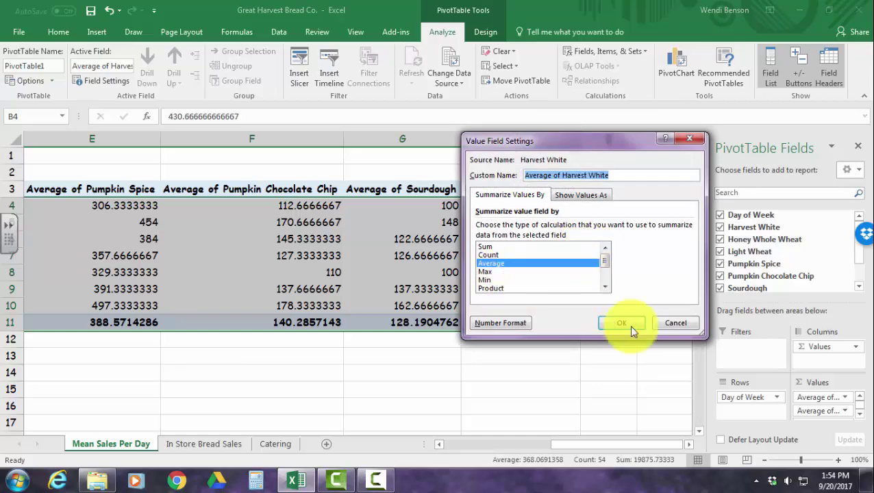
{"action": "right_click", "coordinate": [450, 240]}
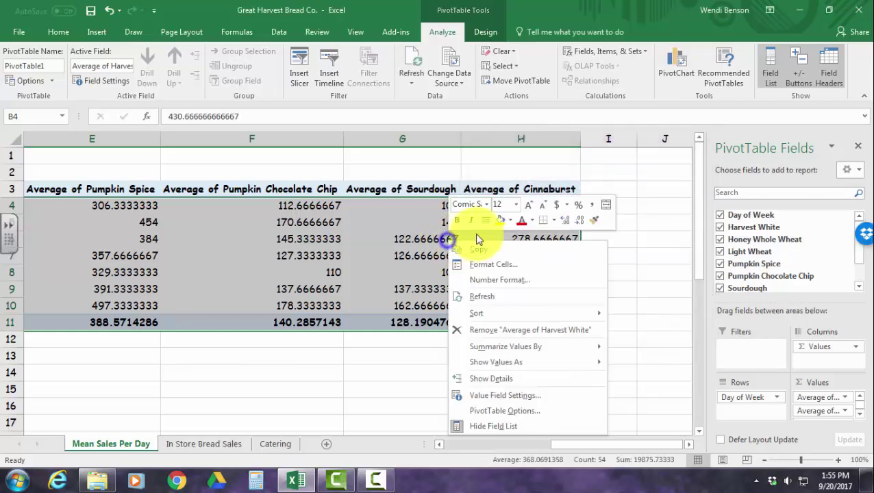
{"action": "left_click", "coordinate": [496, 266]}
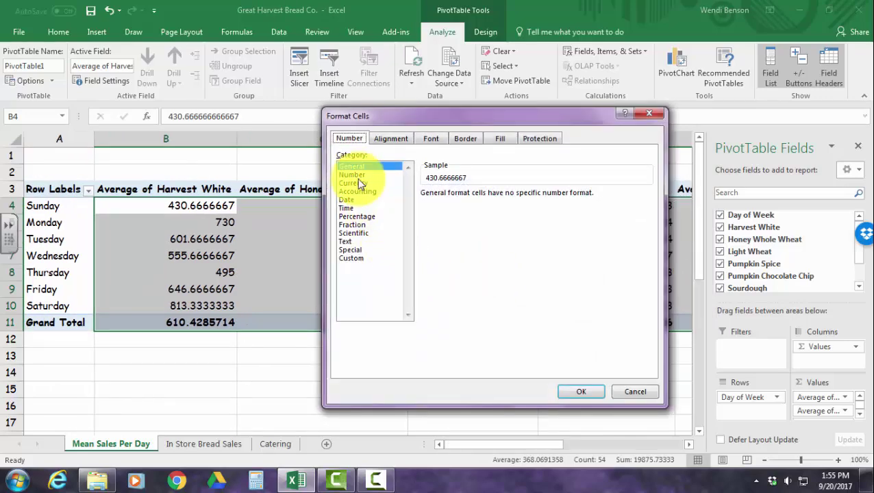
{"action": "left_click", "coordinate": [353, 174]}
{"action": "left_click", "coordinate": [508, 198]}
{"action": "left_click", "coordinate": [508, 198]}
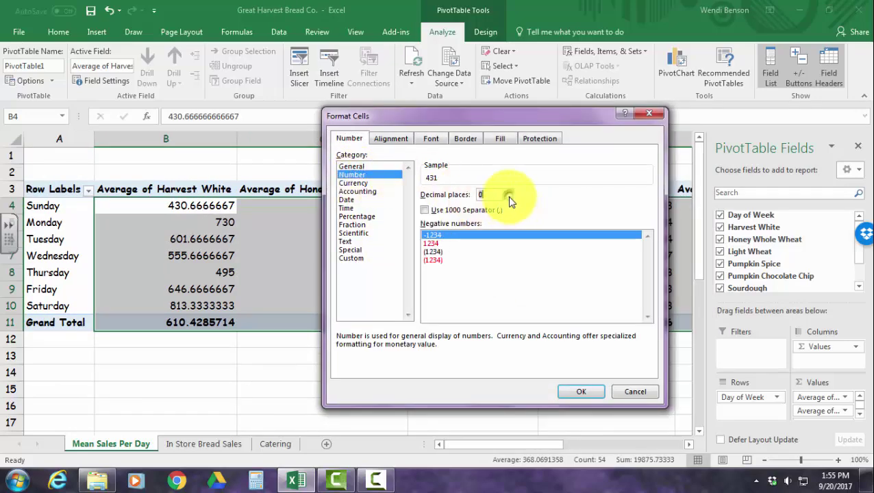
{"action": "left_click", "coordinate": [582, 389]}
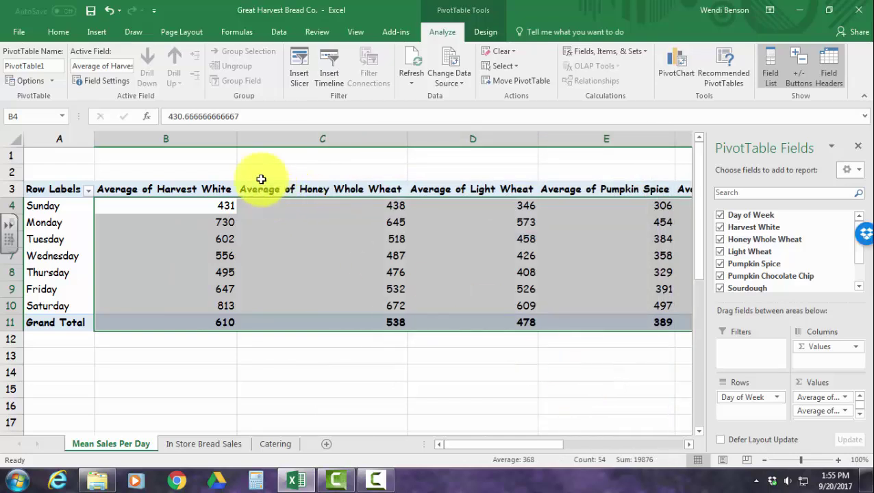
AutoFit the pivot table's column widths and centre its weekday labels and averages
{"action": "left_click", "coordinate": [43, 186]}
{"action": "left_click_drag", "start_coordinate": [44, 186], "coordinate": [546, 321]}
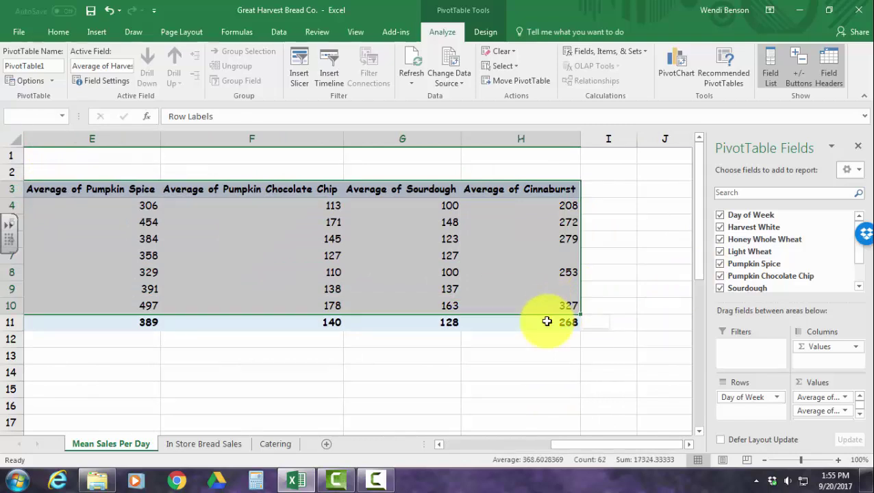
{"action": "left_click", "coordinate": [60, 32]}
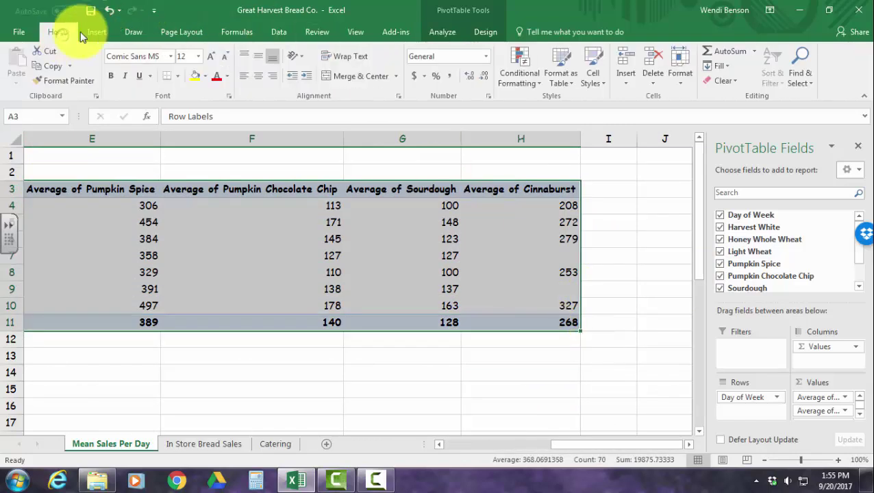
{"action": "left_click", "coordinate": [678, 81]}
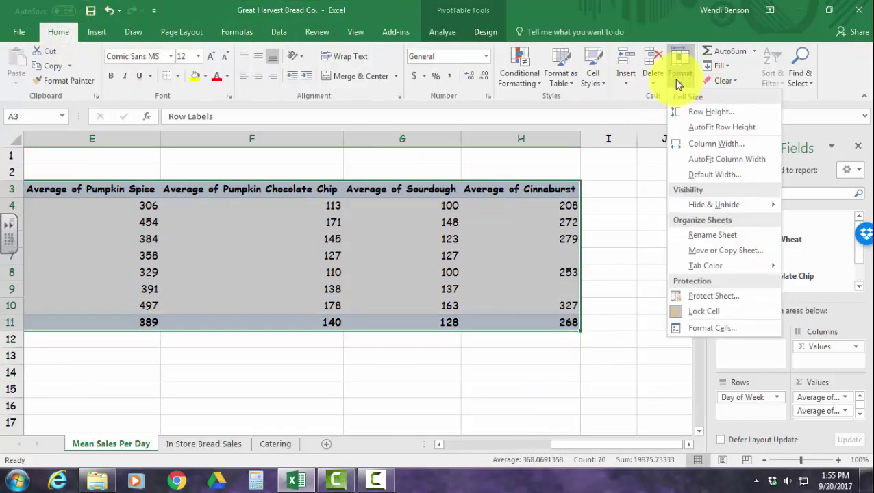
{"action": "left_click", "coordinate": [712, 162]}
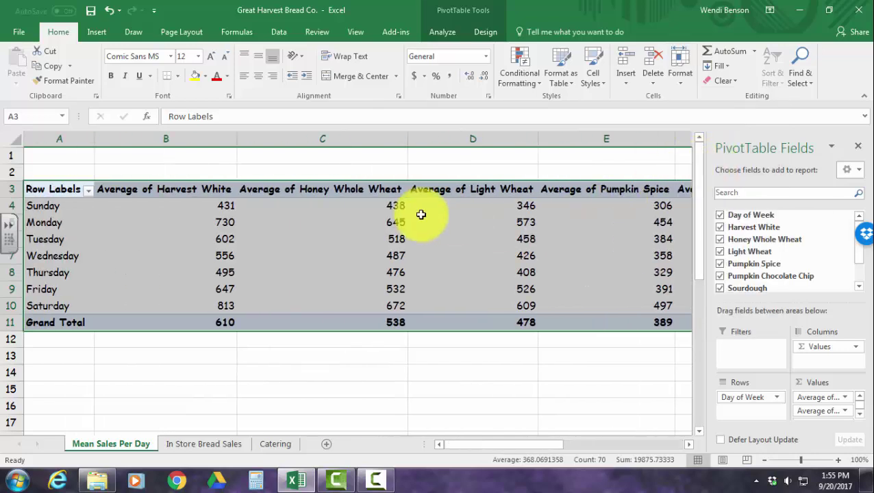
{"action": "left_click", "coordinate": [260, 80]}
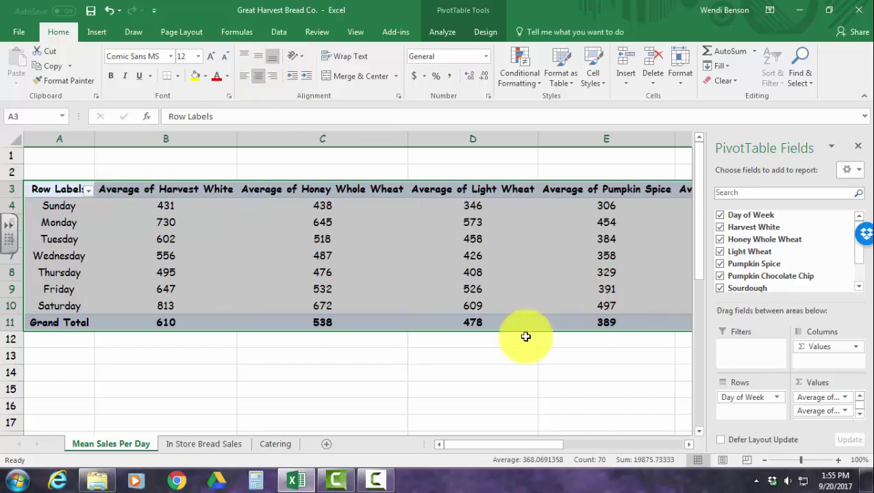
{"action": "left_click", "coordinate": [383, 373]}
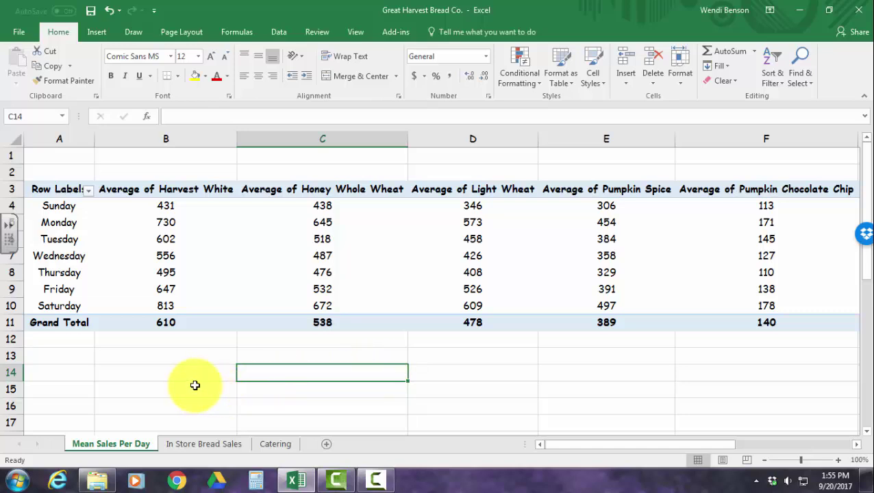
{"action": "left_click", "coordinate": [162, 238]}
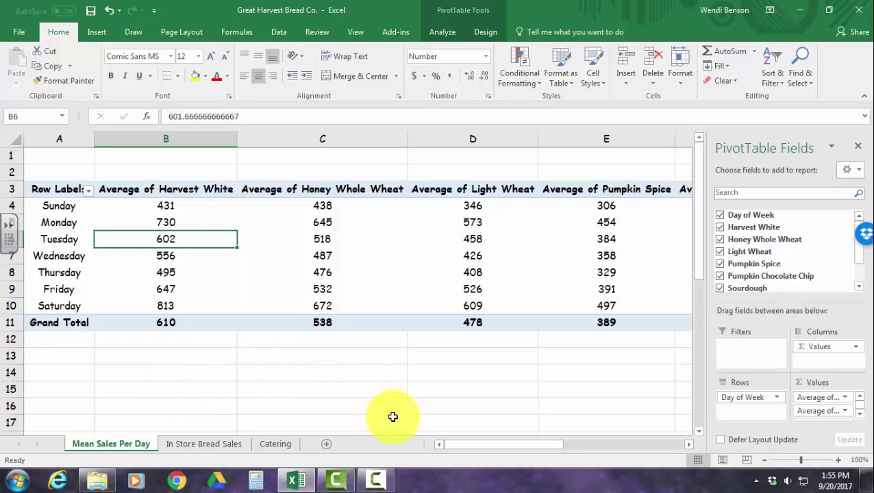
{"action": "left_click", "coordinate": [454, 309]}
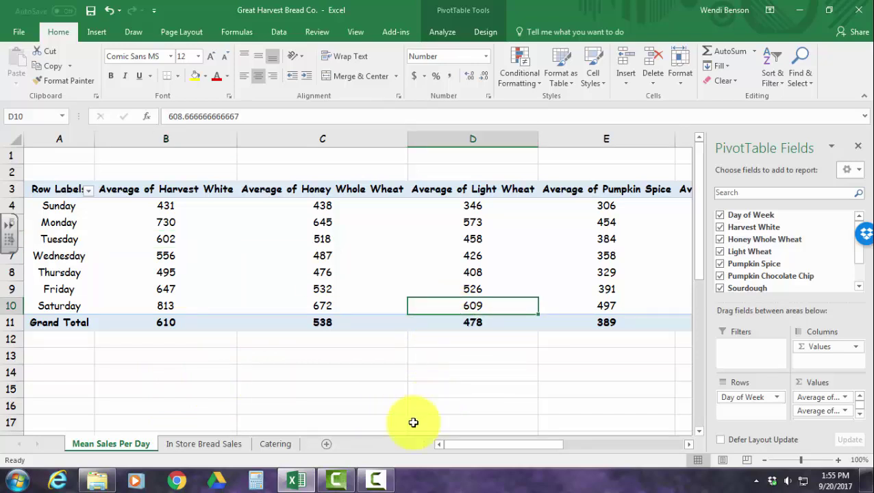
{"action": "left_click", "coordinate": [174, 325]}
{"action": "mouse_move", "coordinate": [174, 325]}
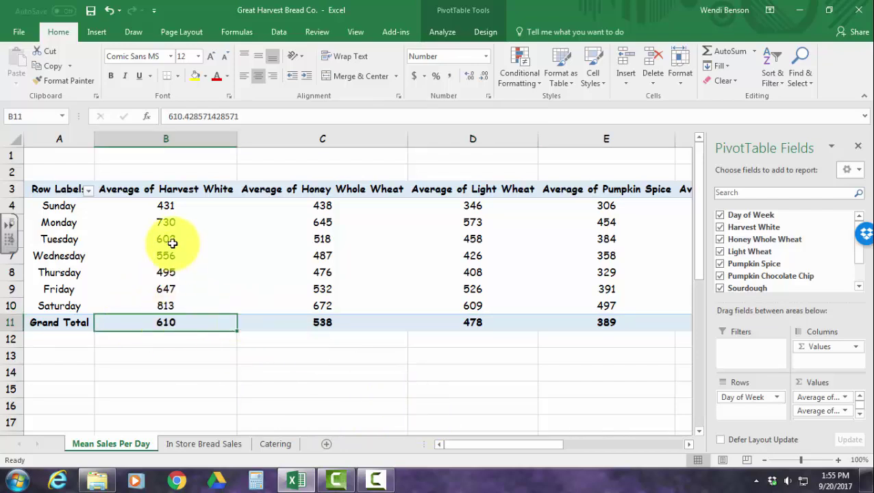
{"action": "left_click", "coordinate": [175, 306]}
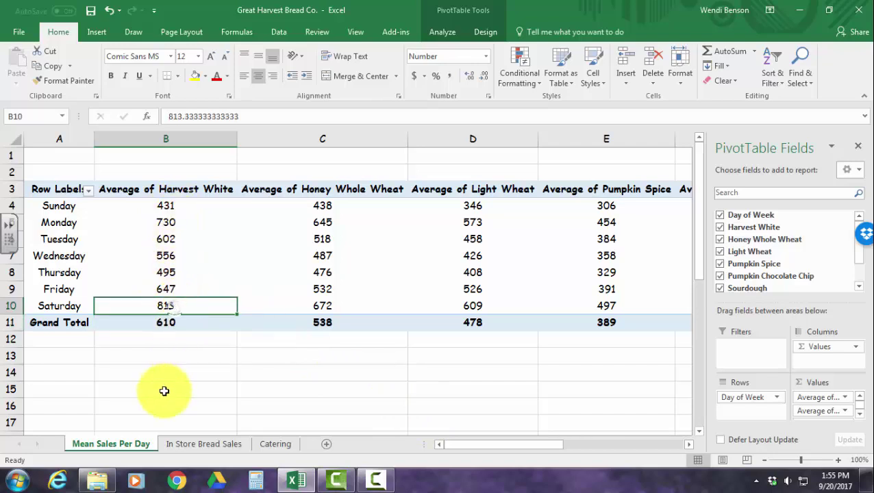
{"action": "left_click", "coordinate": [165, 210]}
{"action": "left_click_drag", "start_coordinate": [523, 444], "coordinate": [639, 453]}
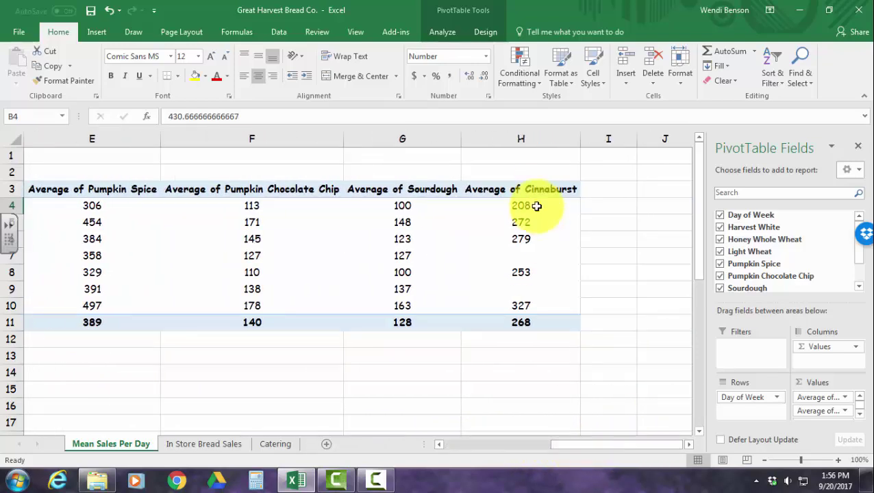
{"action": "left_click", "coordinate": [523, 252]}
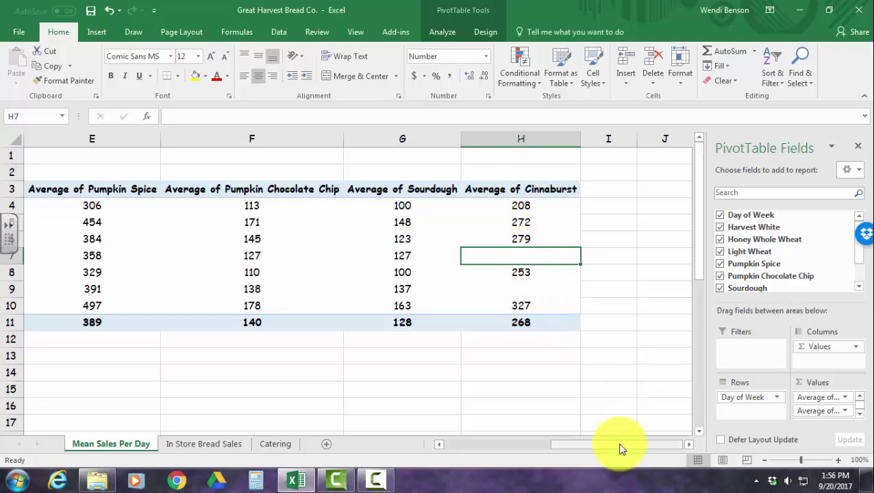
{"action": "mouse_move", "coordinate": [621, 452]}
{"action": "left_mouse_down"}
{"action": "mouse_move", "coordinate": [437, 433]}
{"action": "mouse_move", "coordinate": [419, 443]}
{"action": "mouse_move", "coordinate": [628, 438]}
{"action": "mouse_move", "coordinate": [595, 450]}
{"action": "mouse_move", "coordinate": [455, 445]}
{"action": "mouse_move", "coordinate": [621, 455]}
{"action": "left_mouse_up"}
{"action": "left_click", "coordinate": [540, 288]}
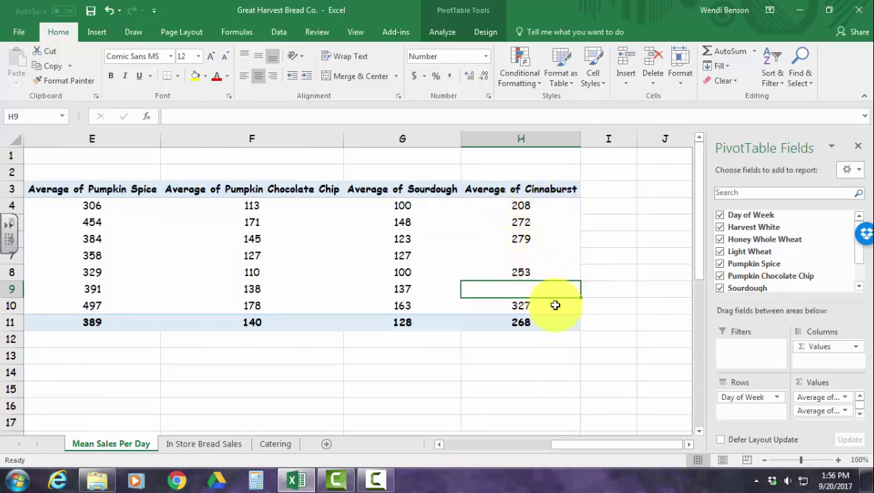
{"action": "mouse_move", "coordinate": [536, 325]}
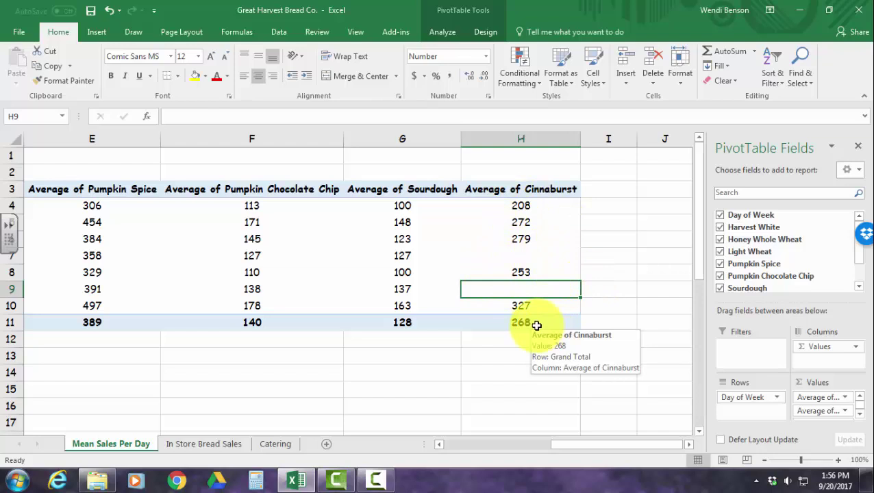
{"action": "left_click_drag", "start_coordinate": [562, 445], "coordinate": [372, 439]}
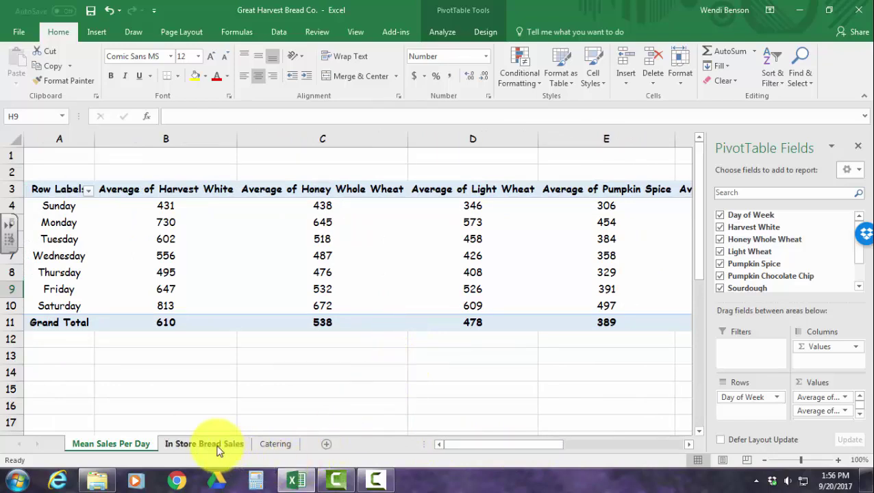
Switch to the Catering sheet and inspect the first package's cost and number sold
{"action": "left_click", "coordinate": [278, 442]}
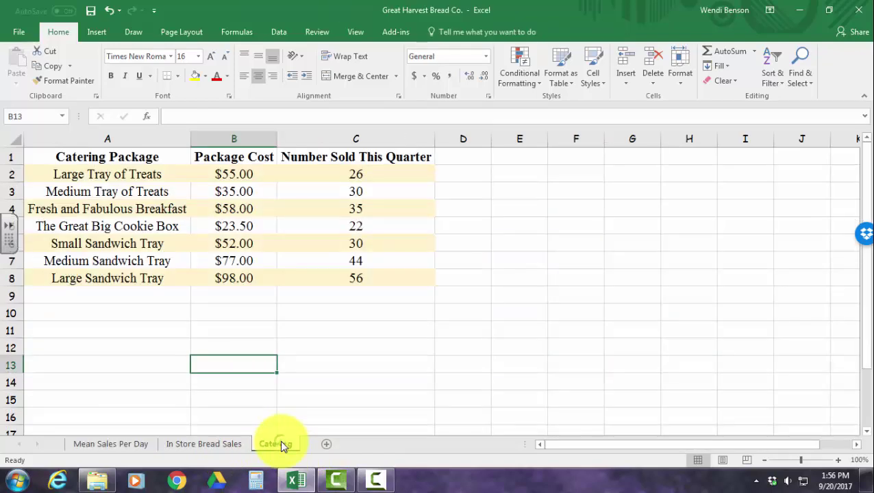
{"action": "left_click", "coordinate": [243, 174]}
{"action": "left_click", "coordinate": [345, 174]}
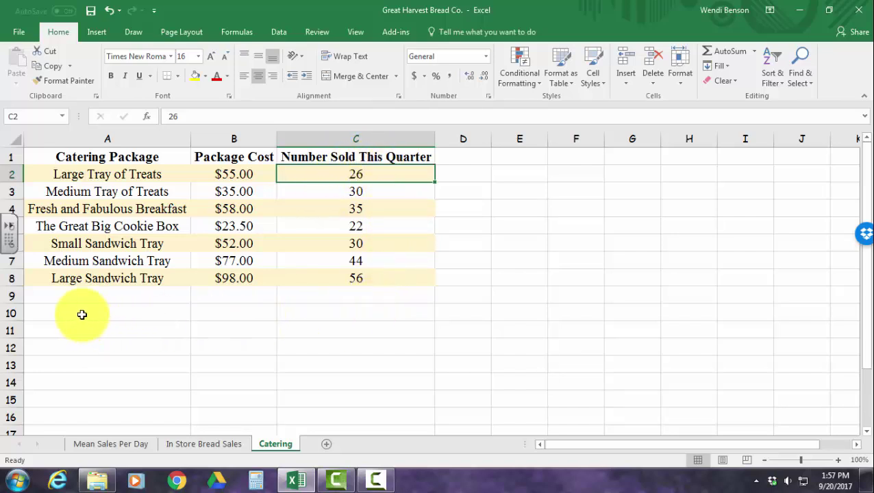
Label A10 'Sum =' and enter =SUM(C2:C8) in C10, totalling 243 packages sold
{"action": "left_click", "coordinate": [80, 306]}
{"action": "type", "text": "Sum ="}
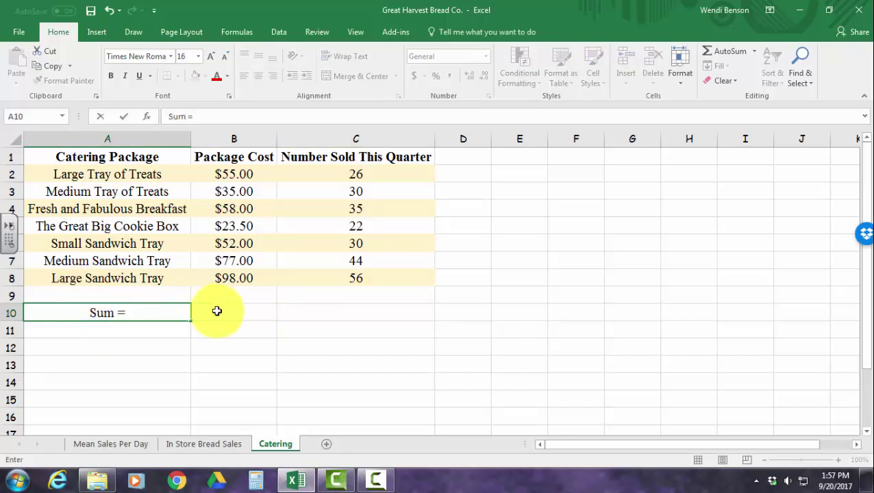
{"action": "left_click", "coordinate": [355, 313]}
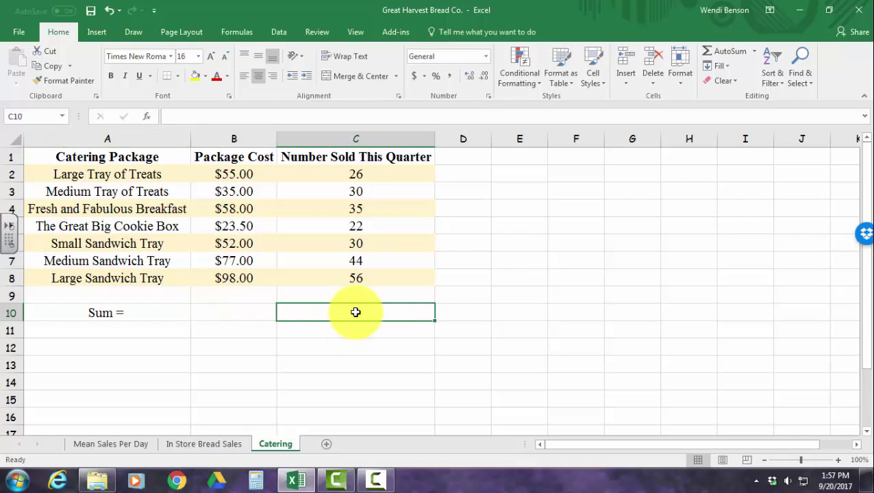
{"action": "type", "text": "=sum"}
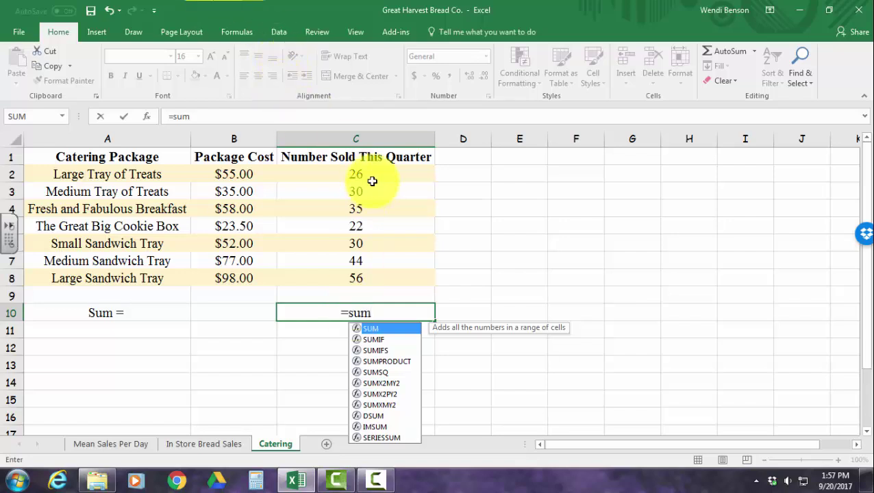
{"action": "left_click_drag", "start_coordinate": [370, 172], "coordinate": [387, 275]}
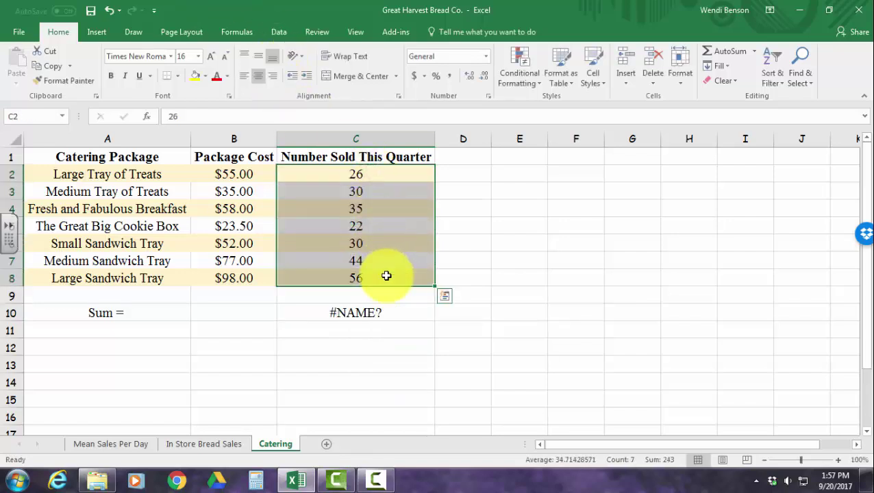
{"action": "left_click", "coordinate": [384, 314]}
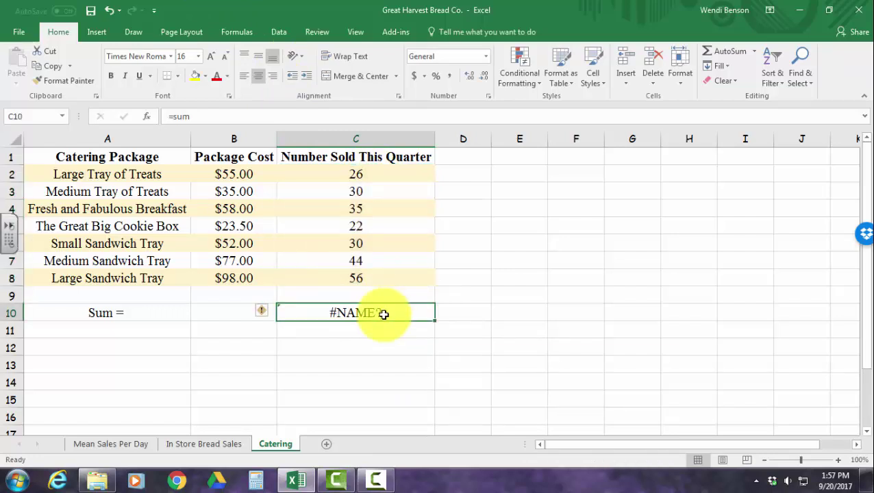
{"action": "type", "text": "=sum"}
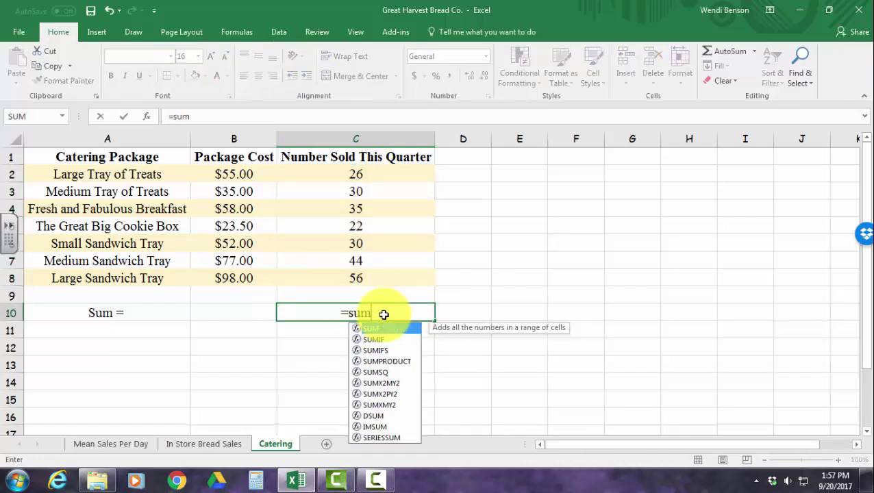
{"action": "double_click", "coordinate": [381, 331]}
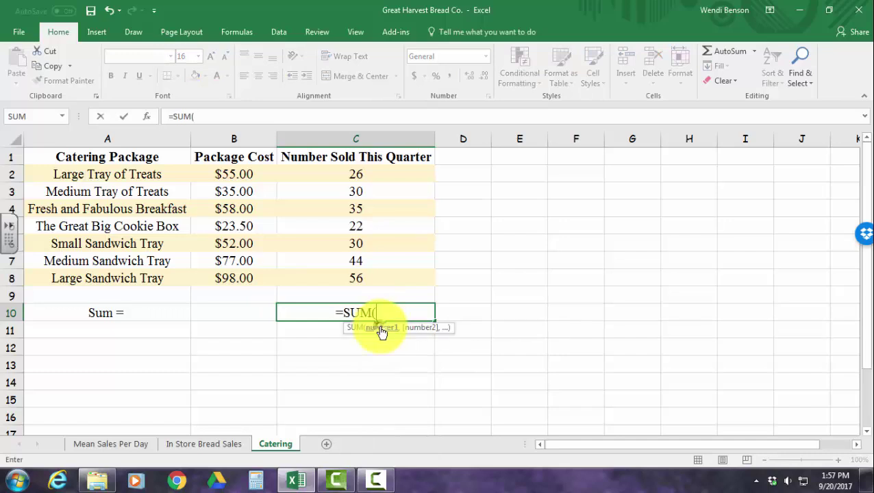
{"action": "left_click_drag", "start_coordinate": [359, 176], "coordinate": [357, 273]}
{"action": "key", "text": "Return"}
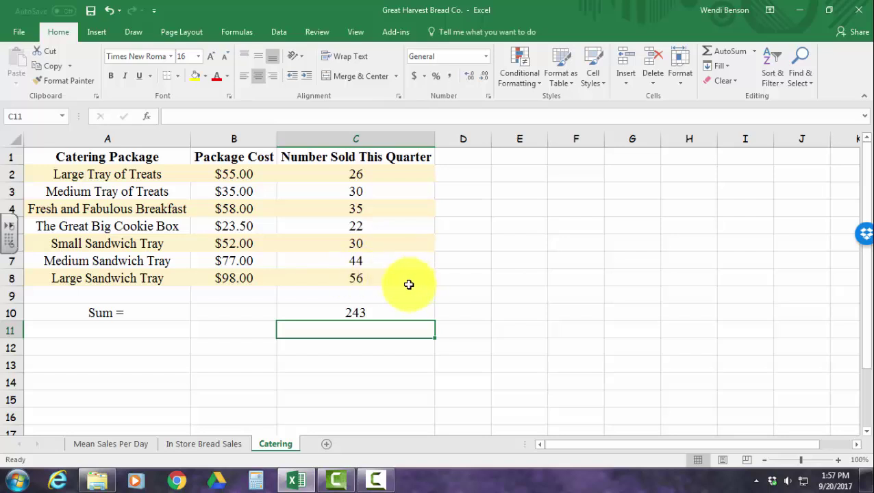
Head column D 'xf' and enter =B2*C2 in D2
{"action": "left_click_drag", "start_coordinate": [219, 176], "coordinate": [217, 281]}
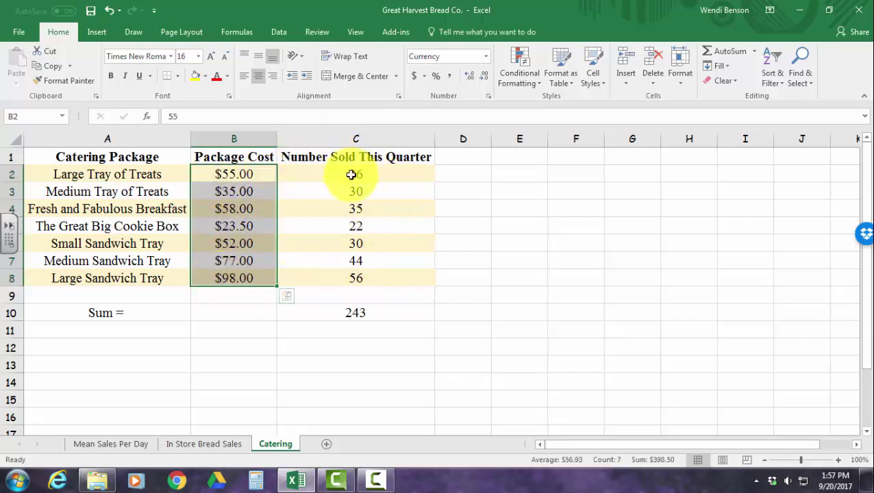
{"action": "left_click", "coordinate": [466, 157]}
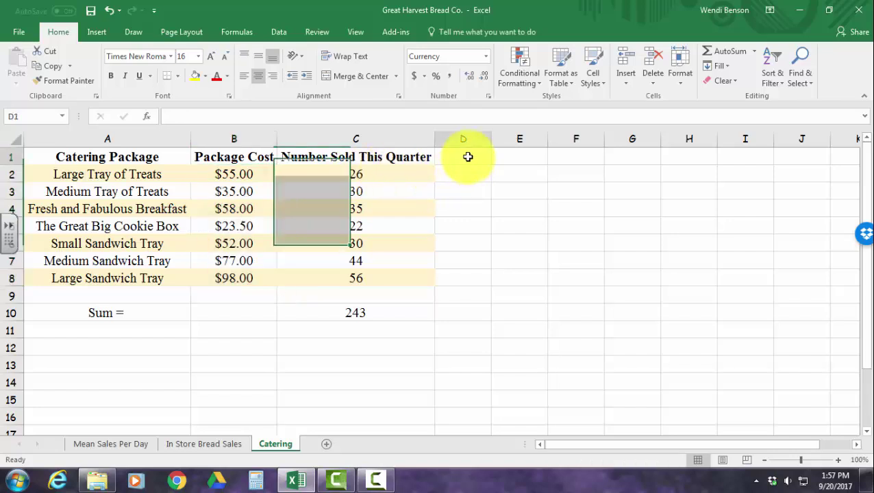
{"action": "left_click", "coordinate": [466, 172]}
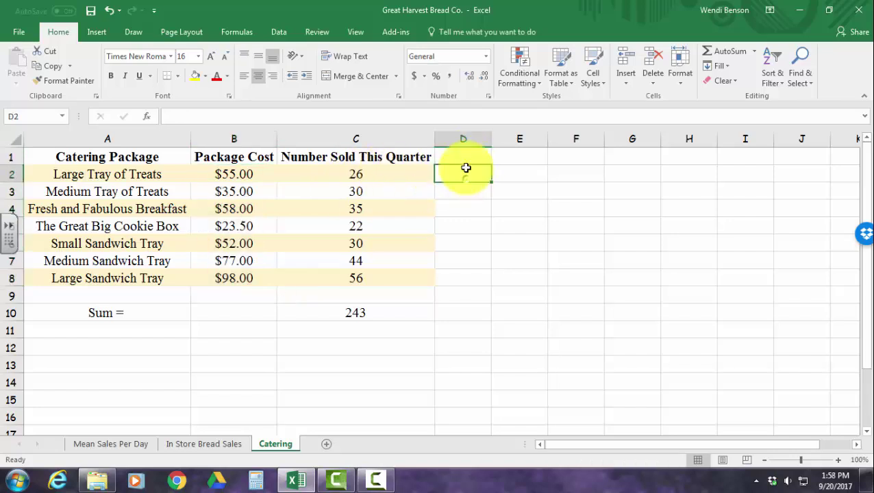
{"action": "left_click", "coordinate": [466, 154]}
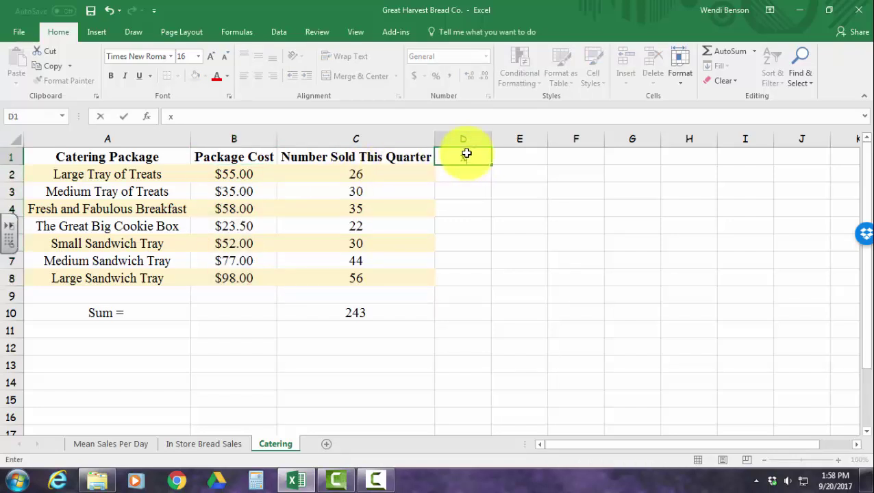
{"action": "type", "text": "xf"}
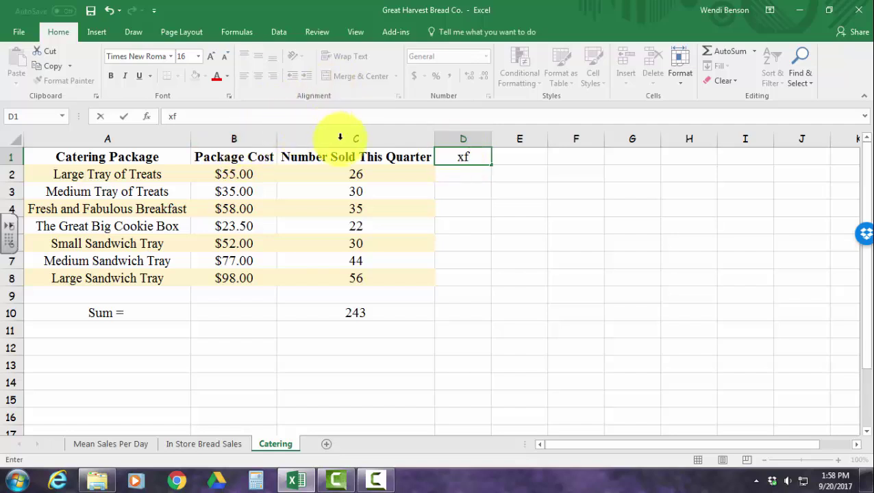
{"action": "left_click", "coordinate": [456, 169]}
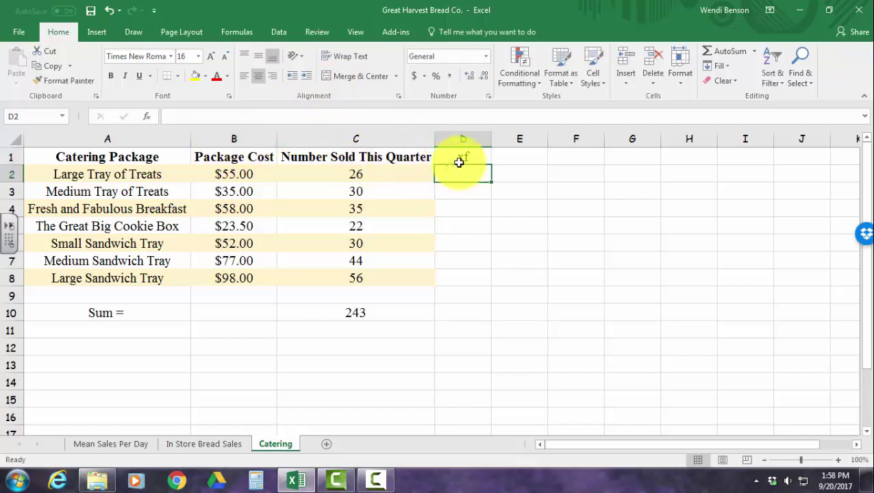
{"action": "type", "text": "="}
{"action": "left_click", "coordinate": [259, 171]}
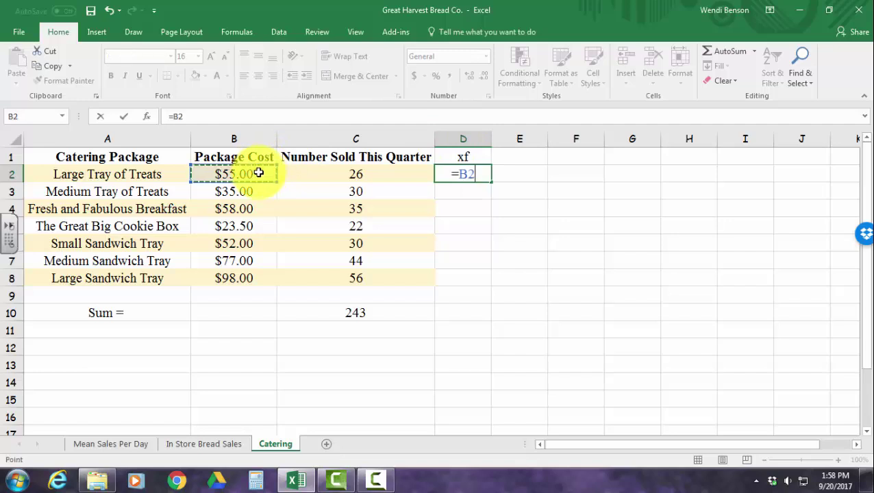
{"action": "type", "text": "*"}
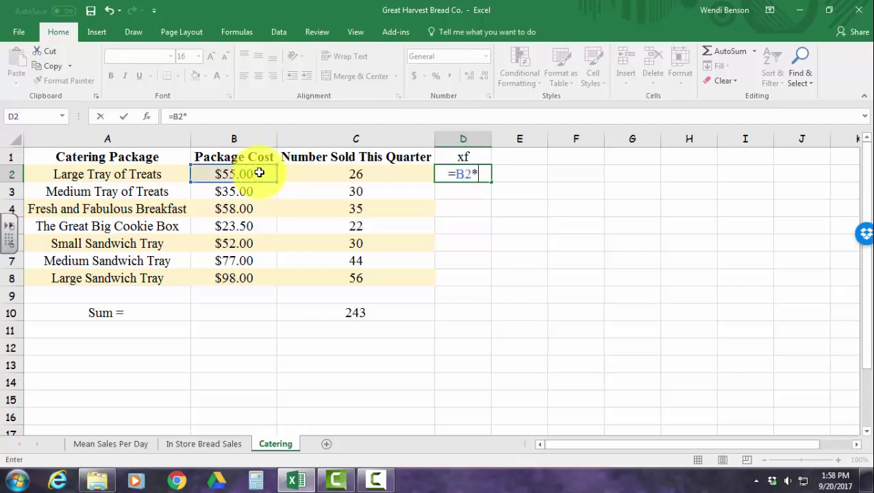
{"action": "left_click", "coordinate": [370, 170]}
{"action": "key", "text": "Return"}
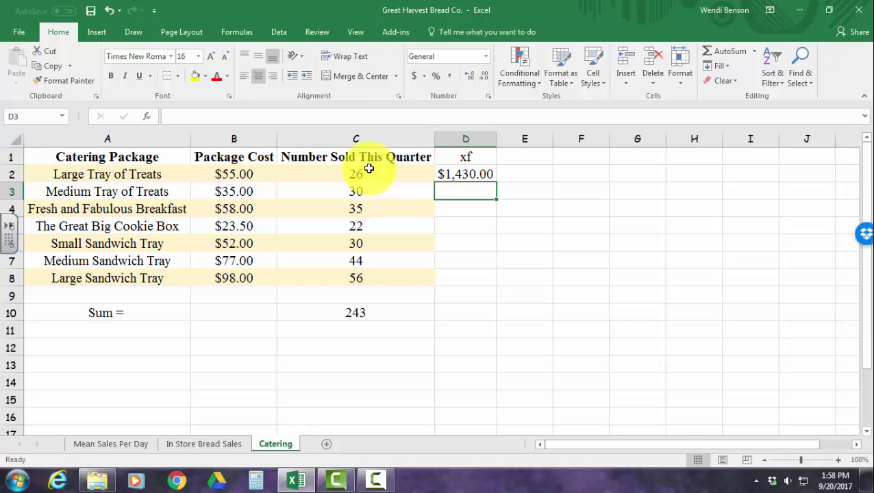
Fill the D2 formula down through D8, giving $1,430.00 to $5,488.00
{"action": "left_click", "coordinate": [486, 174]}
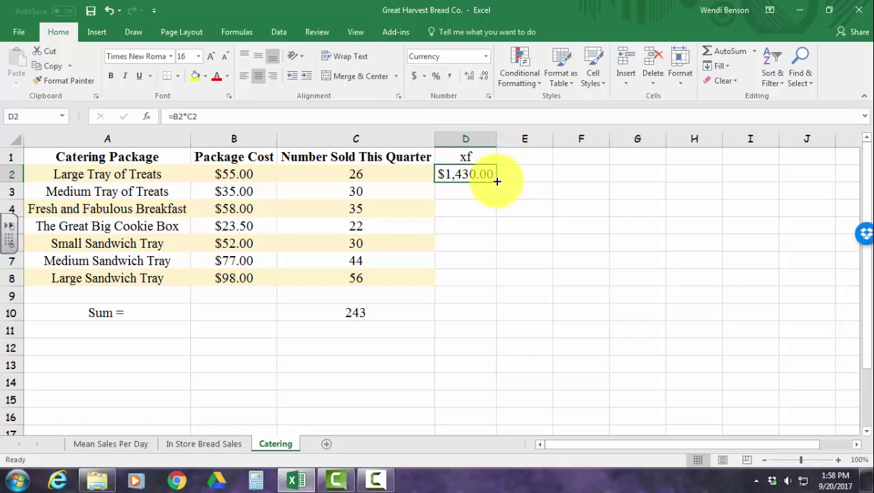
{"action": "left_click_drag", "start_coordinate": [497, 181], "coordinate": [489, 289]}
{"action": "left_click", "coordinate": [109, 10]}
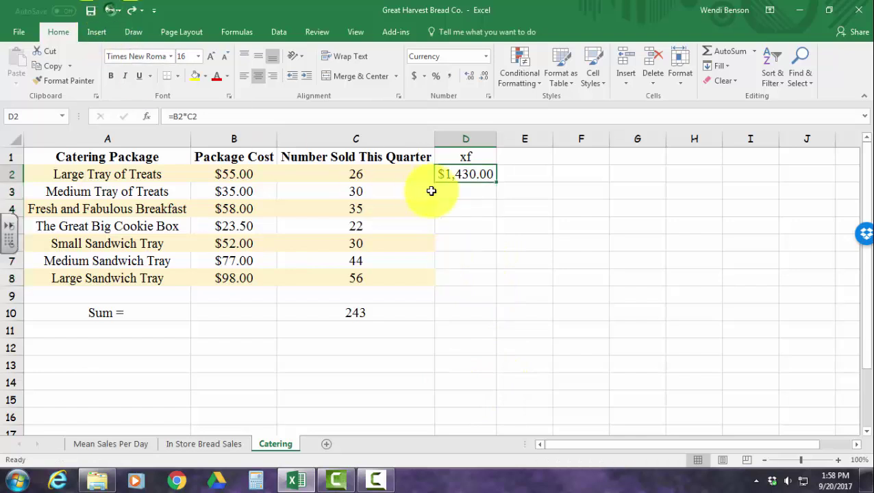
{"action": "key", "text": "ctrl+z"}
{"action": "key", "text": "ctrl+z"}
{"action": "left_click_drag", "start_coordinate": [478, 177], "coordinate": [475, 281]}
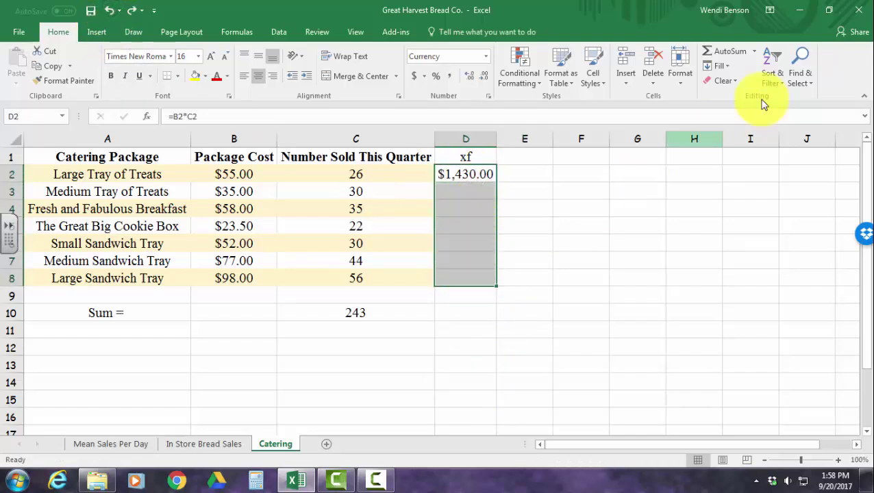
{"action": "left_click", "coordinate": [727, 69]}
{"action": "left_click", "coordinate": [729, 88]}
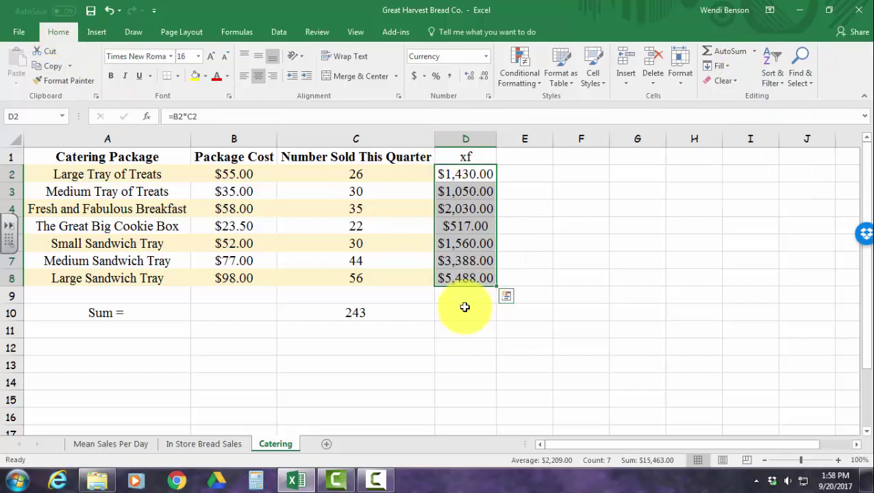
Enter =SUM(D2:D8) in D10 to total the xf column at $15,463.00
{"action": "left_click", "coordinate": [557, 230]}
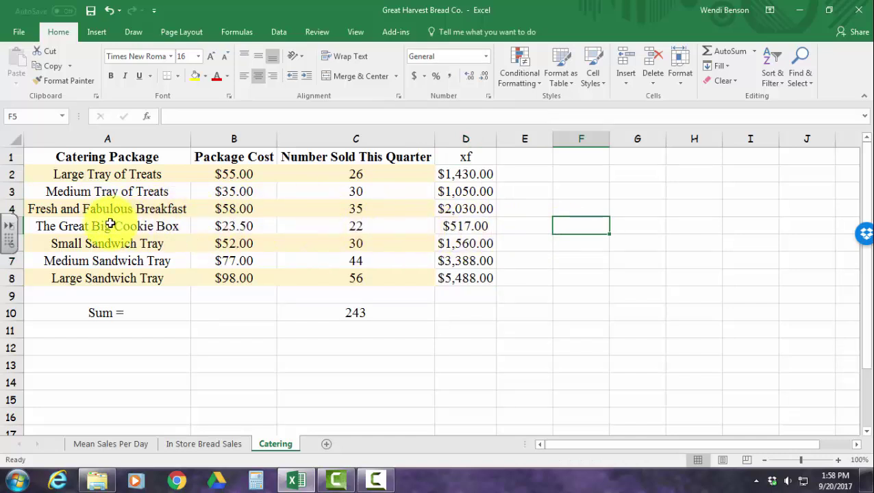
{"action": "left_click", "coordinate": [446, 314]}
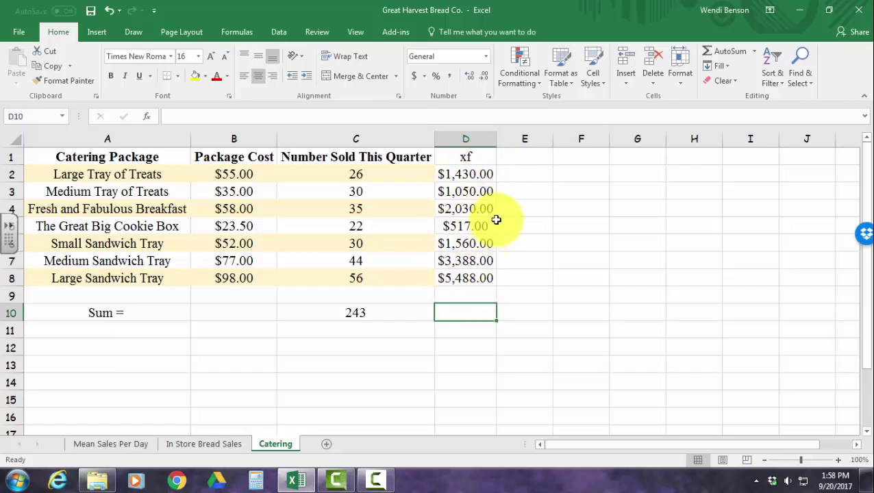
{"action": "type", "text": "="}
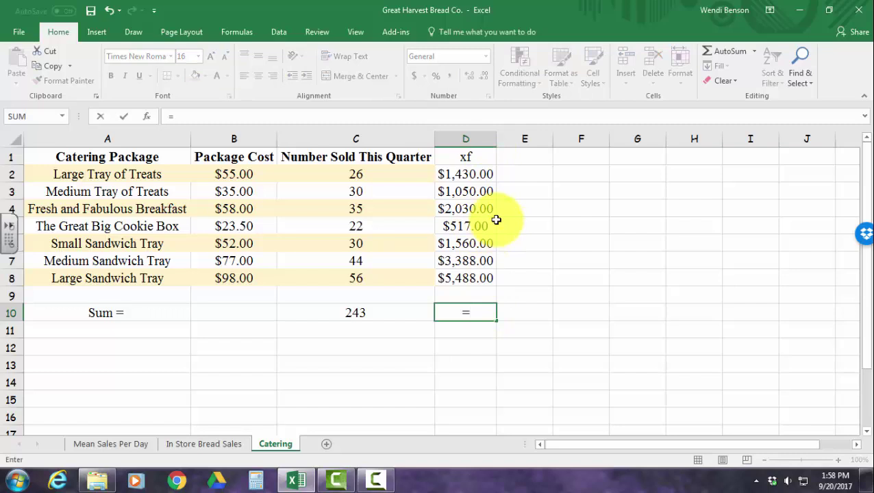
{"action": "type", "text": "sum"}
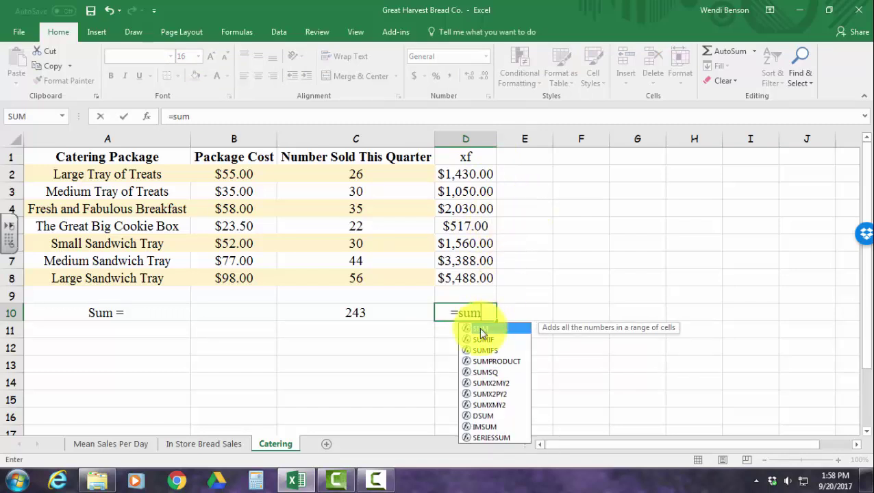
{"action": "double_click", "coordinate": [481, 330]}
{"action": "left_click_drag", "start_coordinate": [467, 172], "coordinate": [462, 273]}
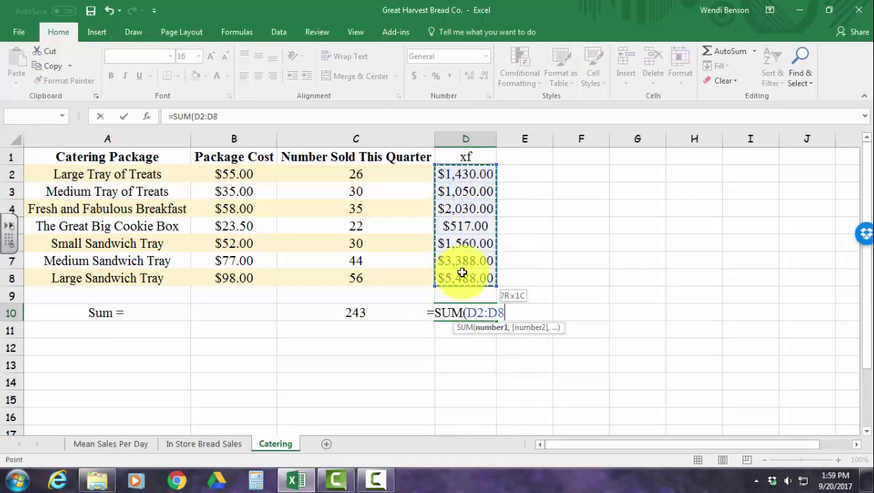
{"action": "key", "text": "Return"}
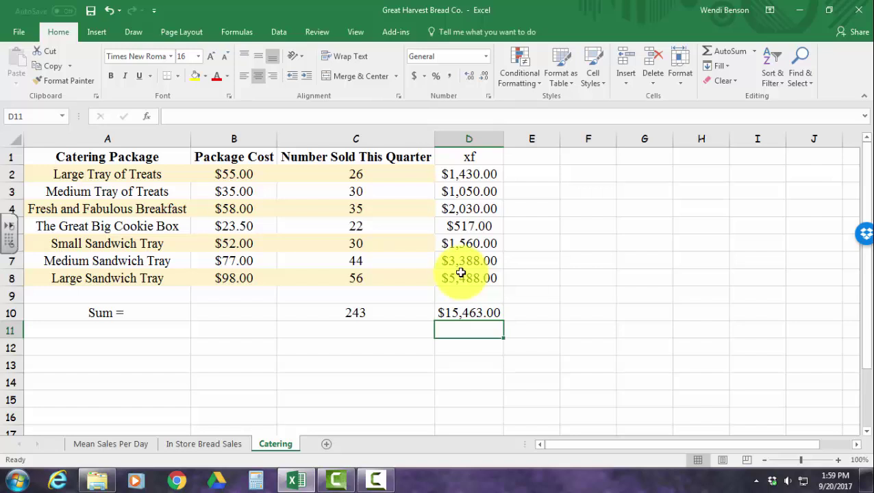
Label A11 'Mean =' and enter =D10/C10 in B11, showing $63.63
{"action": "left_click", "coordinate": [120, 331]}
{"action": "type", "text": "Mean ="}
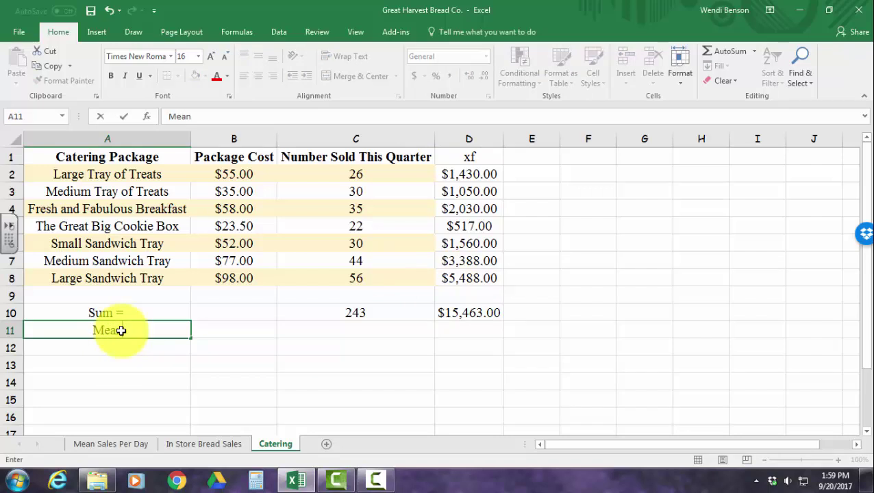
{"action": "left_click", "coordinate": [220, 330]}
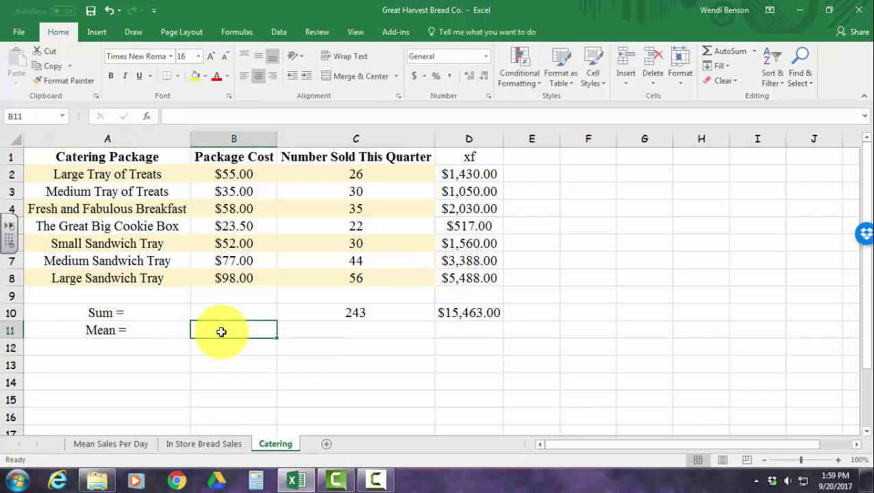
{"action": "type", "text": "="}
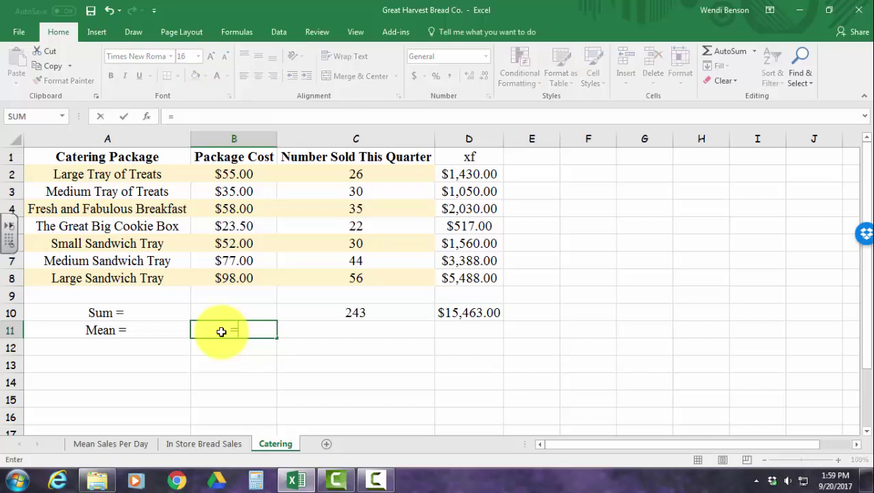
{"action": "left_click", "coordinate": [482, 314]}
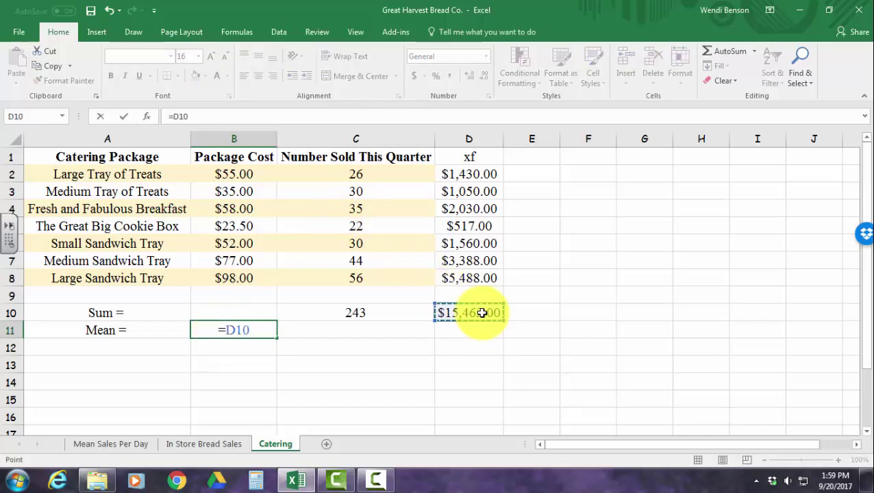
{"action": "type", "text": "/"}
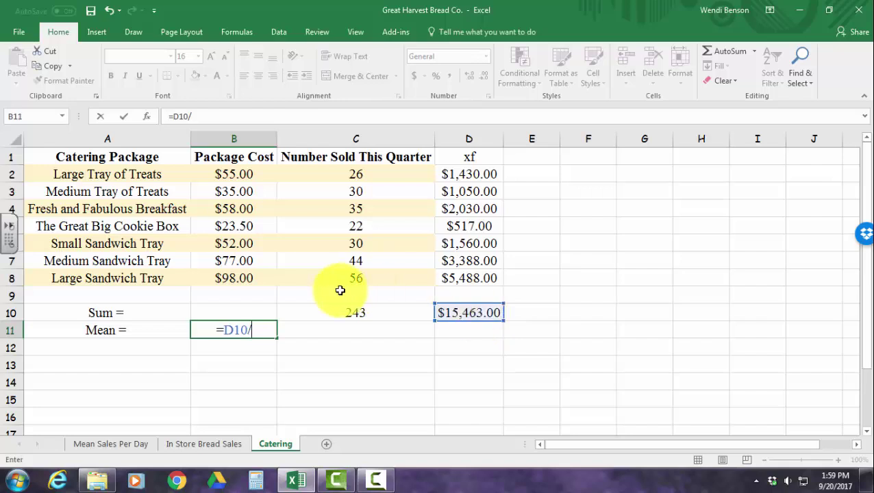
{"action": "left_click", "coordinate": [347, 312]}
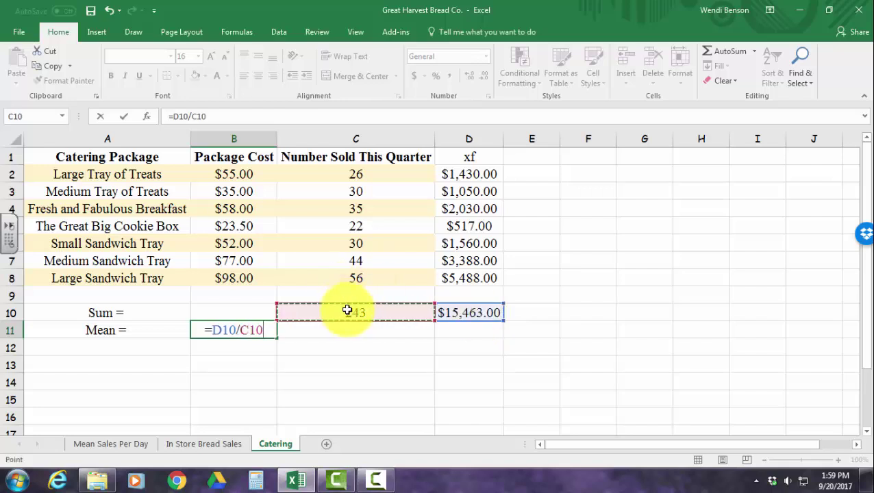
{"action": "key", "text": "Return"}
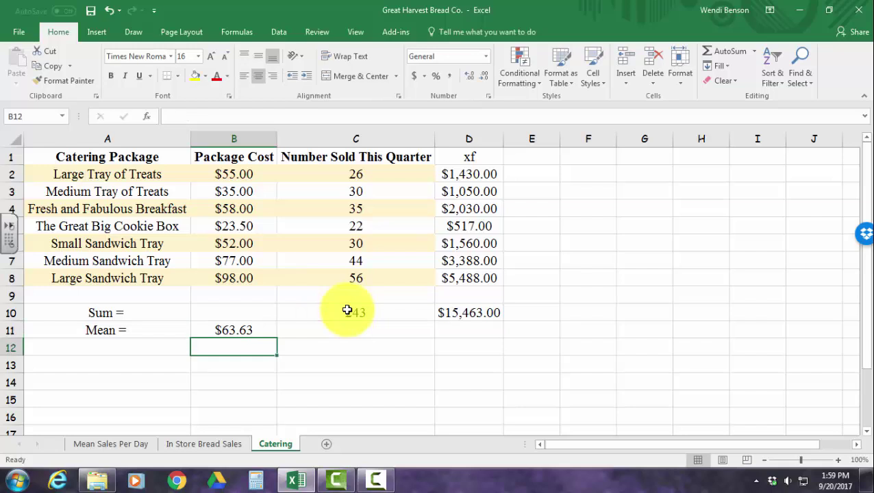